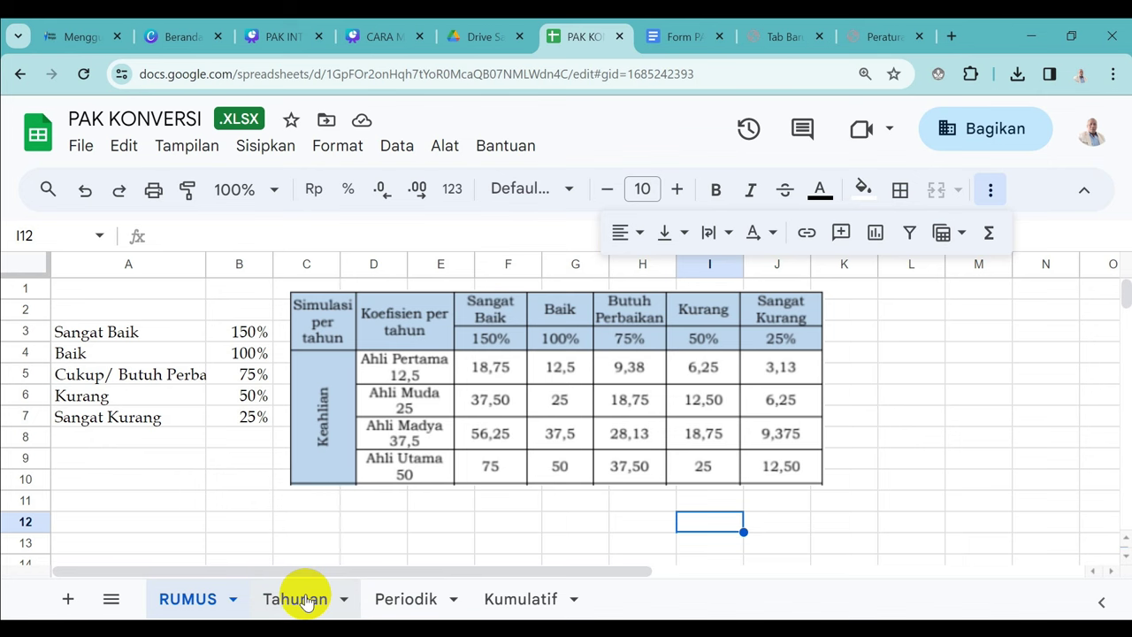
Step: Open the Tahunan sheet and review its heading and the KETERANGAN PERORANGAN section
{"action": "left_click", "coordinate": [303, 600]}
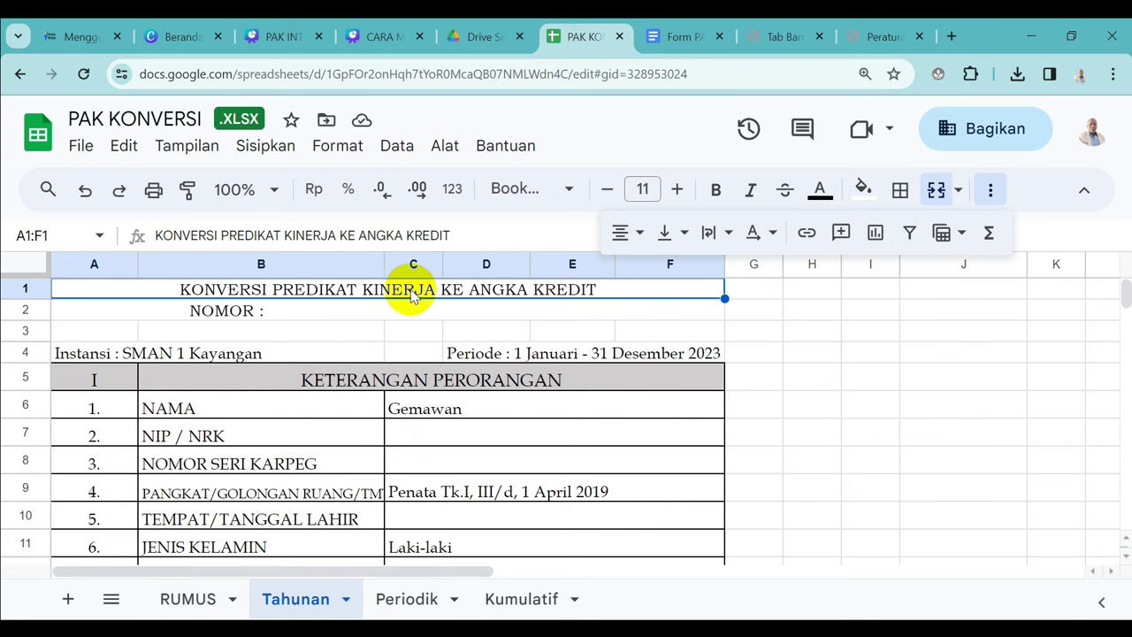
{"action": "left_click", "coordinate": [350, 416]}
{"action": "key", "text": "Down"}
{"action": "key", "text": "Down"}
{"action": "key", "text": "Down"}
{"action": "key", "text": "Down"}
{"action": "key", "text": "Down"}
{"action": "key", "text": "Down"}
{"action": "key", "text": "Down"}
{"action": "key", "text": "Down"}
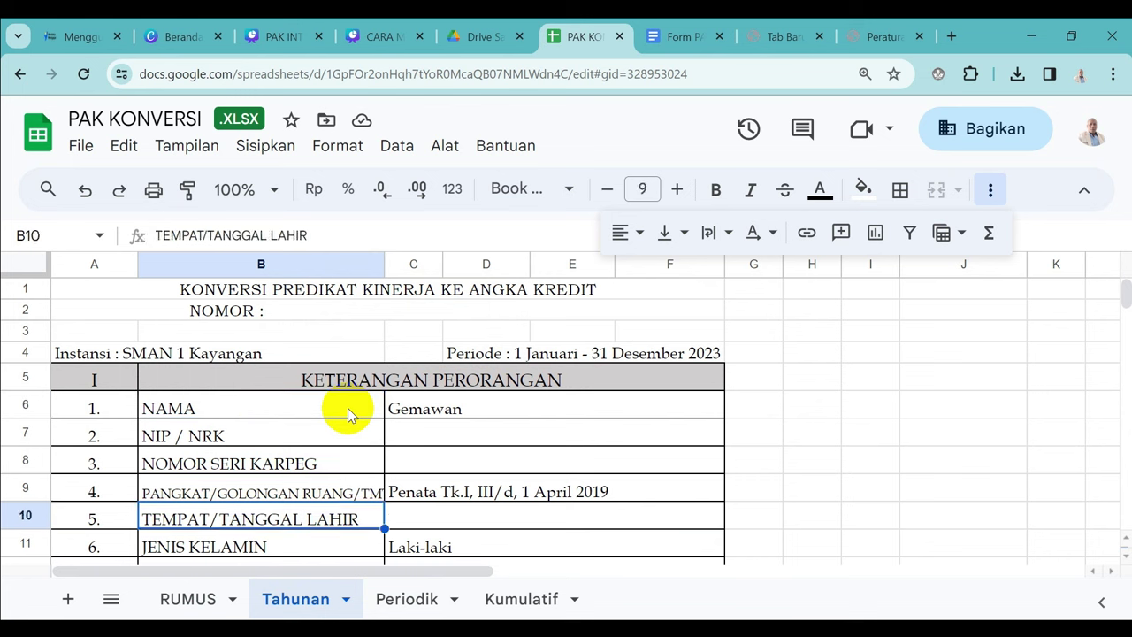
Step: Examine the KONVERSI PREDIKAT KINERJA KE ANGKA KREDIT table on the Tahunan sheet, including the yearly coefficient in row 20
{"action": "key", "text": "Down"}
{"action": "key", "text": "Down"}
{"action": "key", "text": "Down"}
{"action": "key", "text": "Down"}
{"action": "key", "text": "Down"}
{"action": "key", "text": "Down"}
{"action": "key", "text": "Down"}
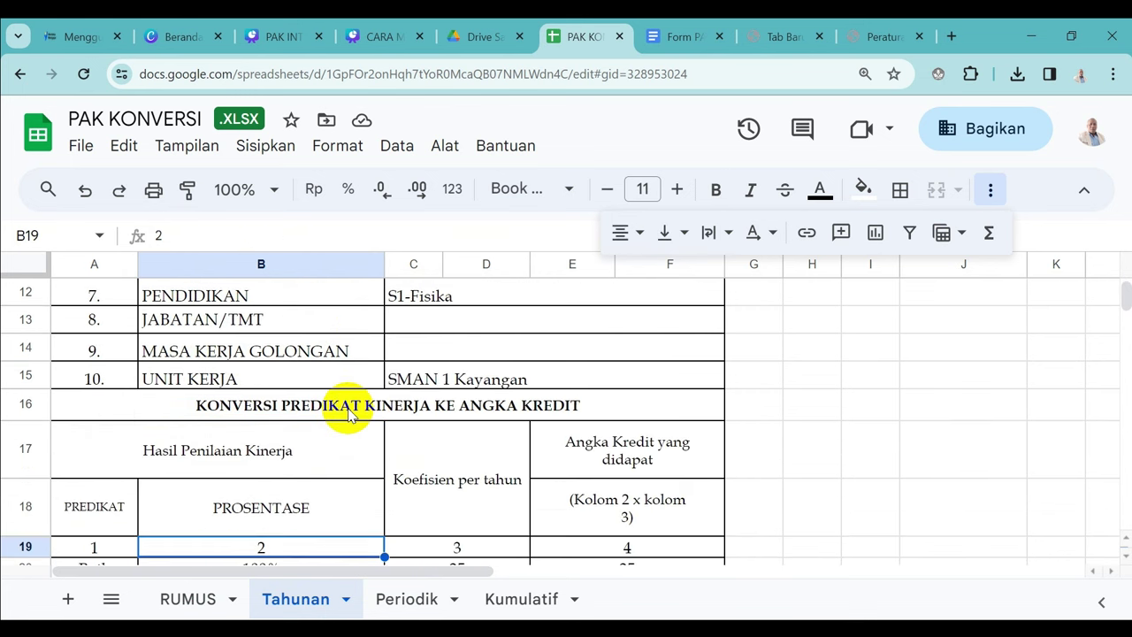
{"action": "key", "text": "Up"}
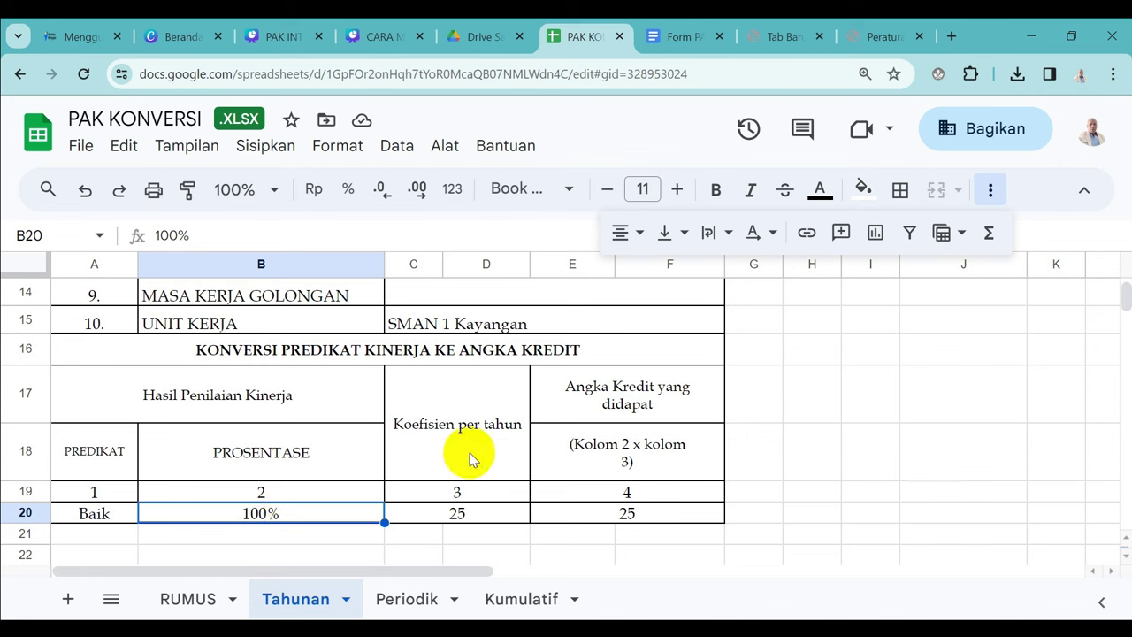
{"action": "left_click", "coordinate": [468, 512]}
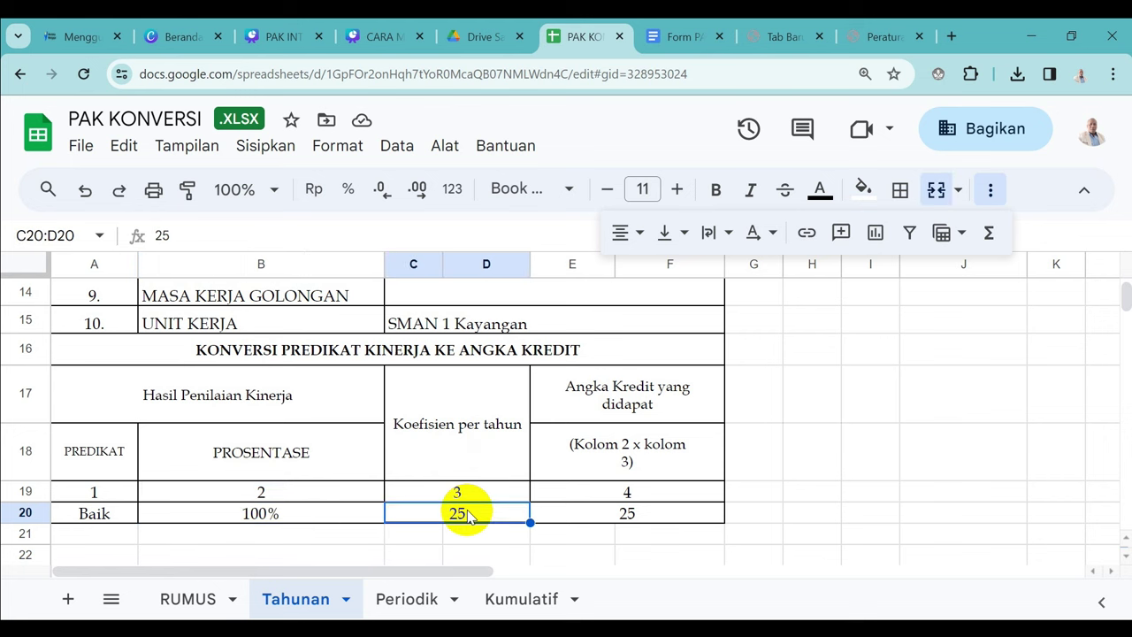
Step: Return to the personal details on the Tahunan sheet and check the PANGKAT/GOLONGAN RUANG/TMT entry in row 9
{"action": "key", "text": "Up"}
{"action": "key", "text": "Up"}
{"action": "key", "text": "Up"}
{"action": "key", "text": "Up"}
{"action": "key", "text": "Up"}
{"action": "key", "text": "Up"}
{"action": "key", "text": "Up"}
{"action": "key", "text": "Up"}
{"action": "key", "text": "Up"}
{"action": "key", "text": "Up"}
{"action": "key", "text": "Up"}
{"action": "key", "text": "Up"}
{"action": "key", "text": "Up"}
{"action": "key", "text": "Up"}
{"action": "key", "text": "Up"}
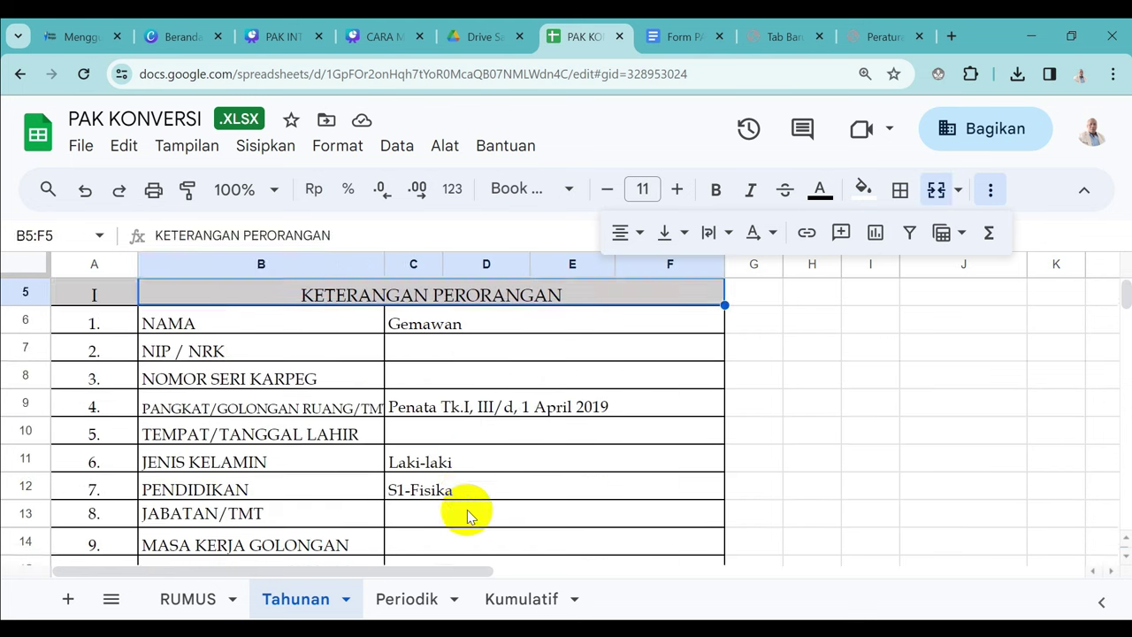
{"action": "key", "text": "Down"}
{"action": "key", "text": "Down"}
{"action": "key", "text": "Down"}
{"action": "key", "text": "Down"}
{"action": "key", "text": "Down"}
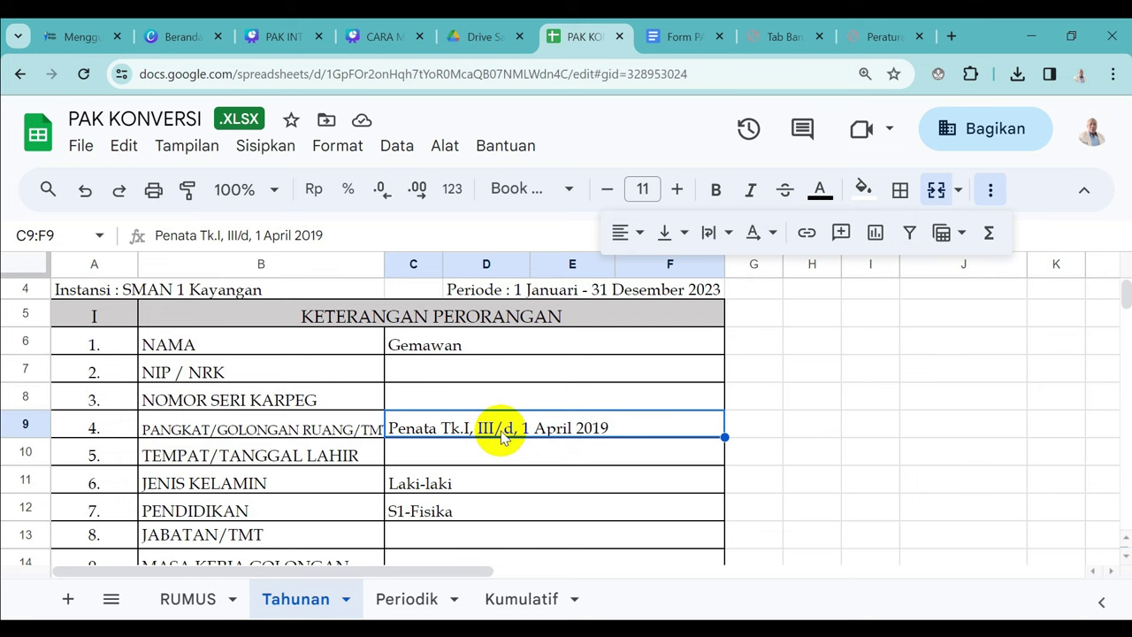
Step: Inspect the percentage, the yearly coefficient and the earned credit formula in row 20 of the Tahunan conversion table
{"action": "key", "text": "Down"}
{"action": "key", "text": "Down"}
{"action": "key", "text": "Down"}
{"action": "key", "text": "Down"}
{"action": "key", "text": "Down"}
{"action": "key", "text": "Down"}
{"action": "key", "text": "Down"}
{"action": "key", "text": "Down"}
{"action": "key", "text": "Down"}
{"action": "key", "text": "Down"}
{"action": "key", "text": "Down"}
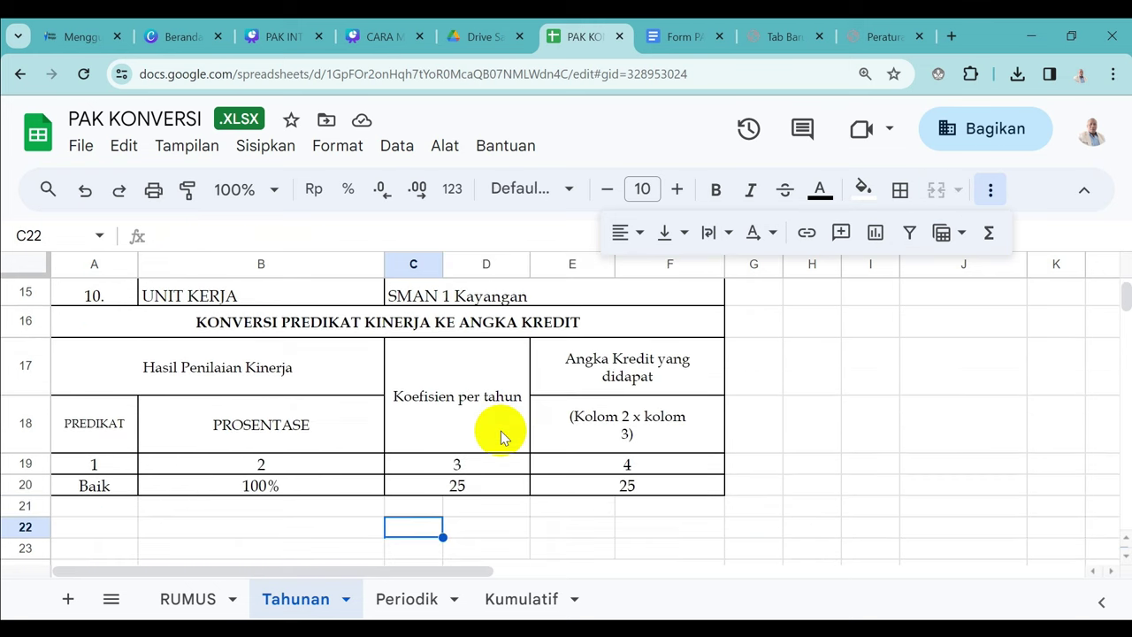
{"action": "left_click", "coordinate": [469, 487]}
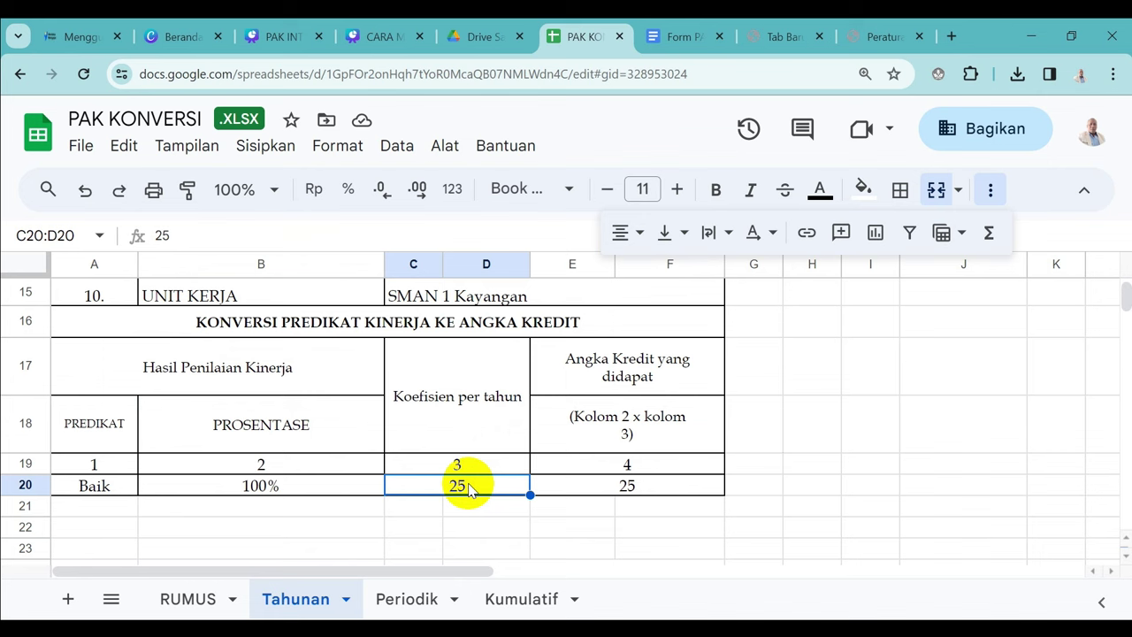
{"action": "left_click", "coordinate": [266, 482]}
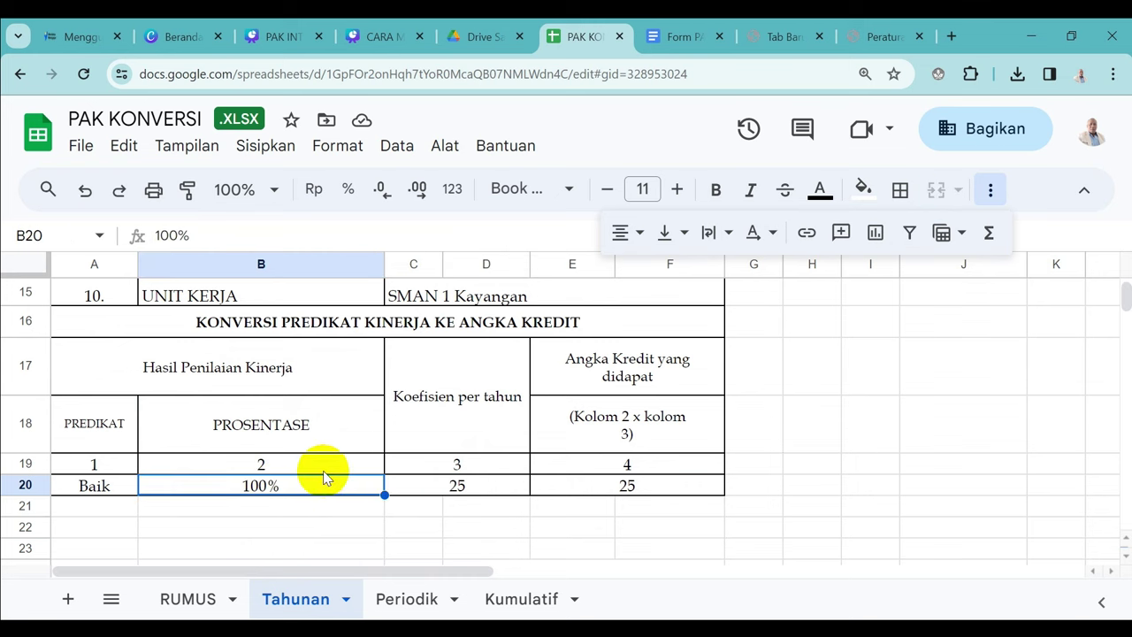
{"action": "left_click", "coordinate": [431, 484]}
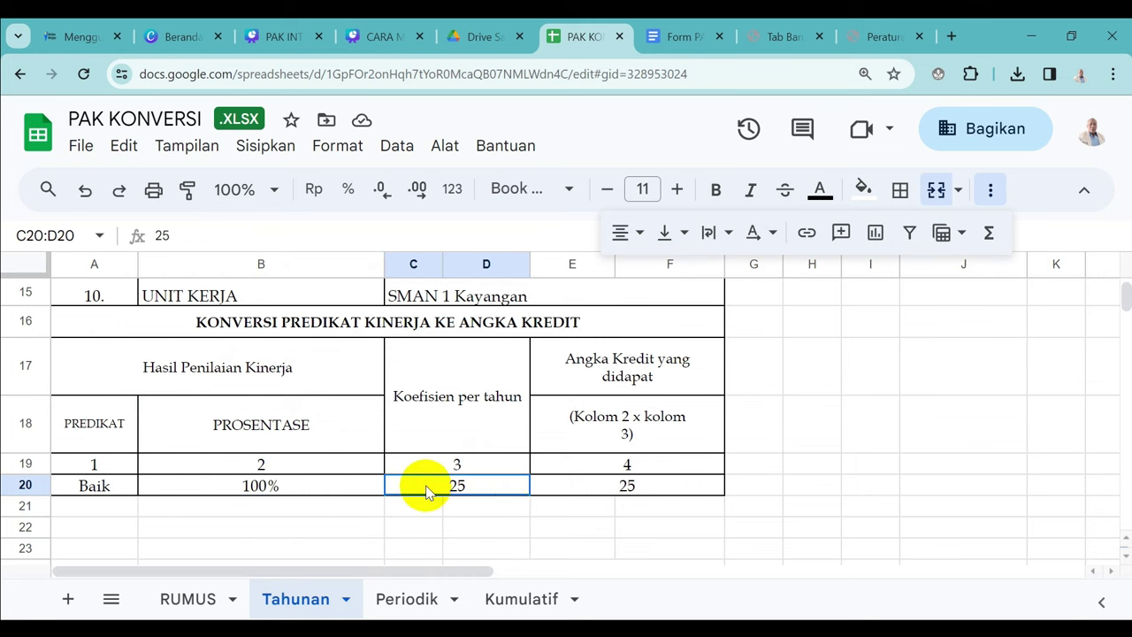
{"action": "left_click", "coordinate": [609, 489]}
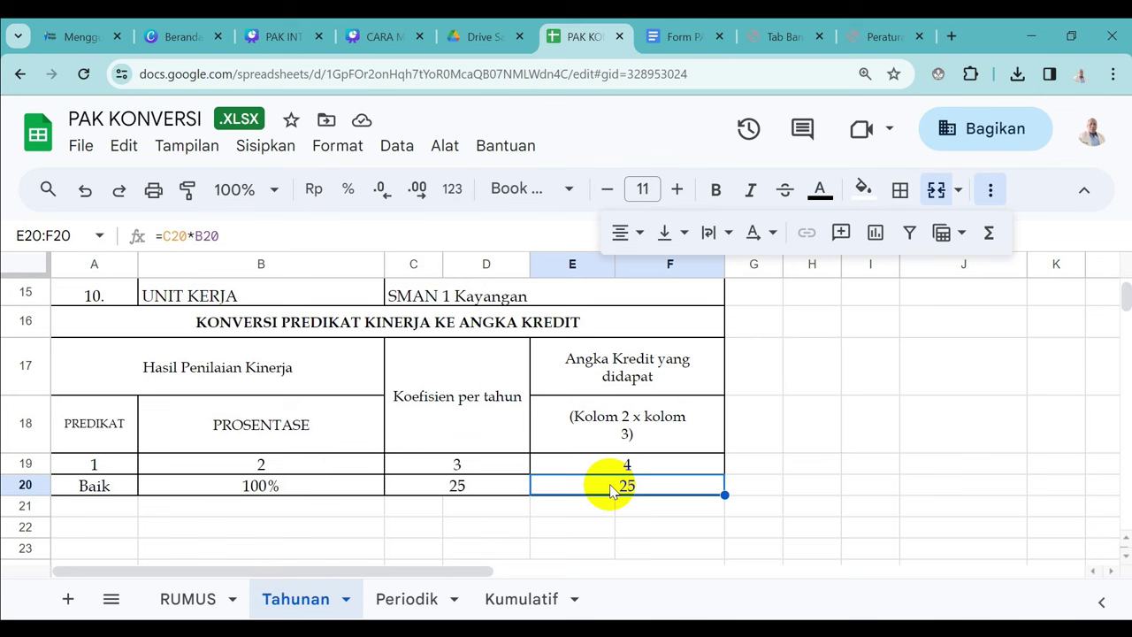
Step: Open the Periodik sheet and go to its heading above the personal details
{"action": "left_click", "coordinate": [385, 600]}
{"action": "left_click", "coordinate": [336, 429]}
{"action": "key", "text": "Up"}
{"action": "key", "text": "Up"}
{"action": "key", "text": "Up"}
{"action": "key", "text": "Up"}
{"action": "key", "text": "Up"}
{"action": "key", "text": "Up"}
{"action": "key", "text": "Up"}
{"action": "key", "text": "Up"}
{"action": "key", "text": "Up"}
{"action": "key", "text": "Up"}
{"action": "key", "text": "Up"}
{"action": "key", "text": "Up"}
{"action": "key", "text": "Up"}
{"action": "key", "text": "Up"}
{"action": "key", "text": "Up"}
{"action": "key", "text": "Up"}
{"action": "key", "text": "Up"}
{"action": "key", "text": "Up"}
{"action": "key", "text": "Up"}
{"action": "key", "text": "Up"}
{"action": "key", "text": "Up"}
{"action": "key", "text": "Up"}
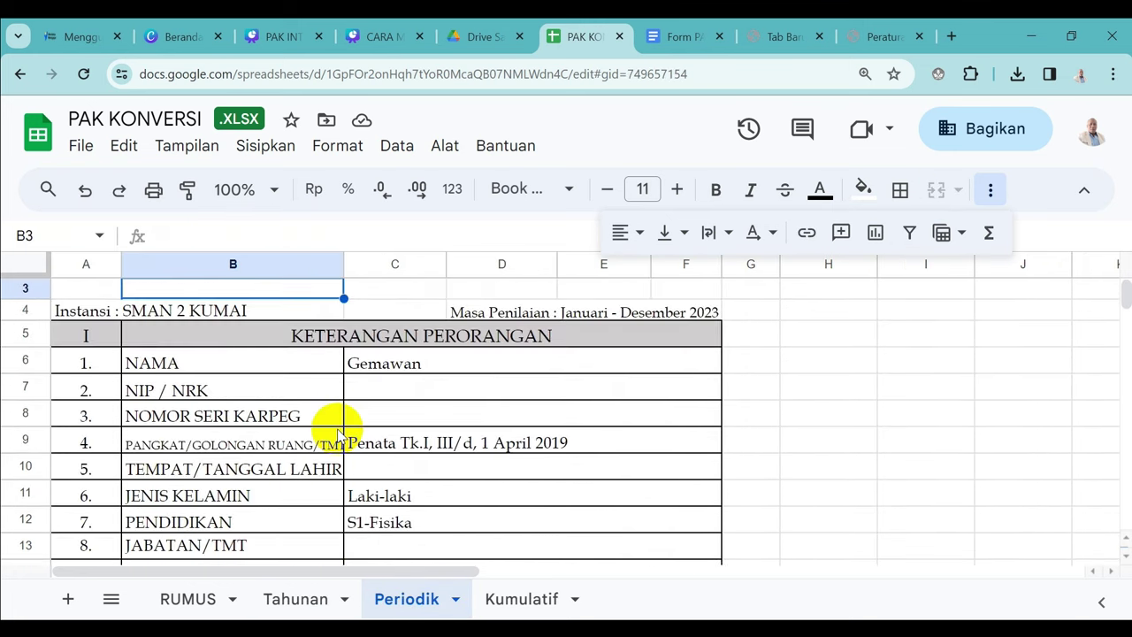
{"action": "key", "text": "Up"}
{"action": "key", "text": "Up"}
Step: Review the KETERANGAN PERORANGAN entries on the Periodik sheet from the heading down to the JABATAN and MASA KERJA rows
{"action": "key", "text": "Down"}
{"action": "key", "text": "Down"}
{"action": "key", "text": "Down"}
{"action": "key", "text": "Down"}
{"action": "key", "text": "Down"}
{"action": "key", "text": "Down"}
{"action": "key", "text": "Down"}
{"action": "key", "text": "Down"}
{"action": "key", "text": "Down"}
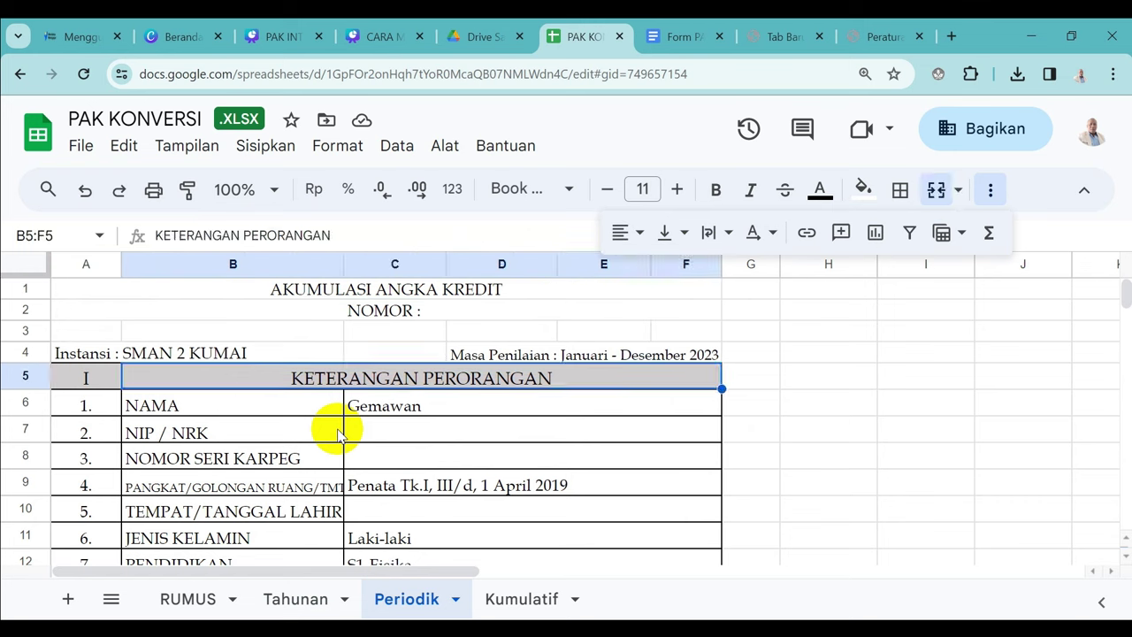
{"action": "key", "text": "Down"}
{"action": "key", "text": "Down"}
{"action": "key", "text": "Down"}
{"action": "key", "text": "Down"}
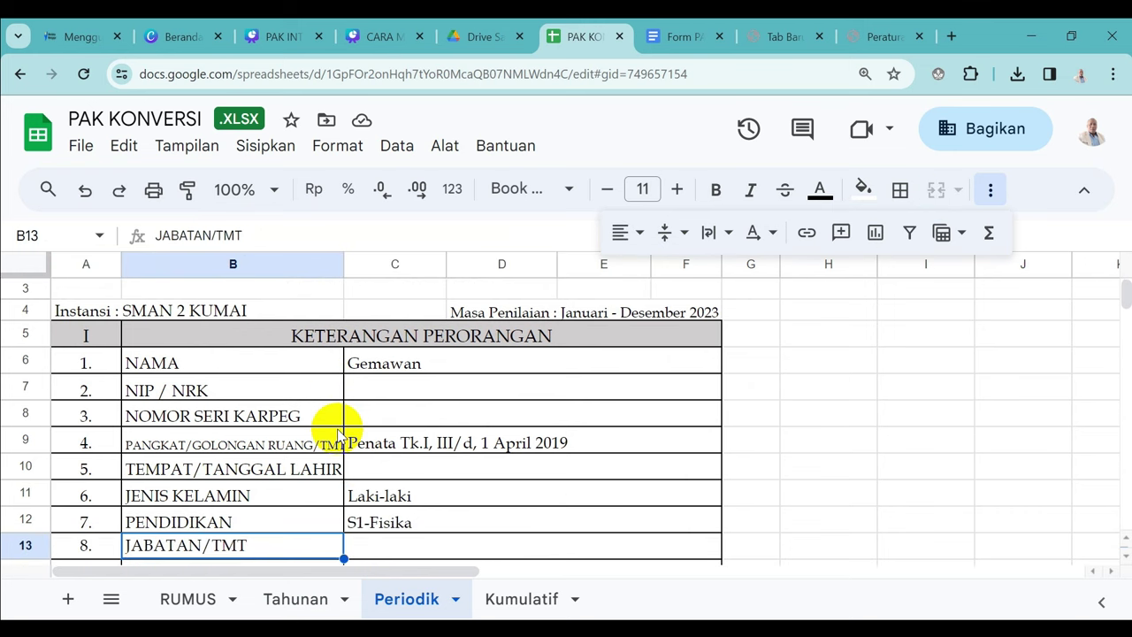
{"action": "key", "text": "Down"}
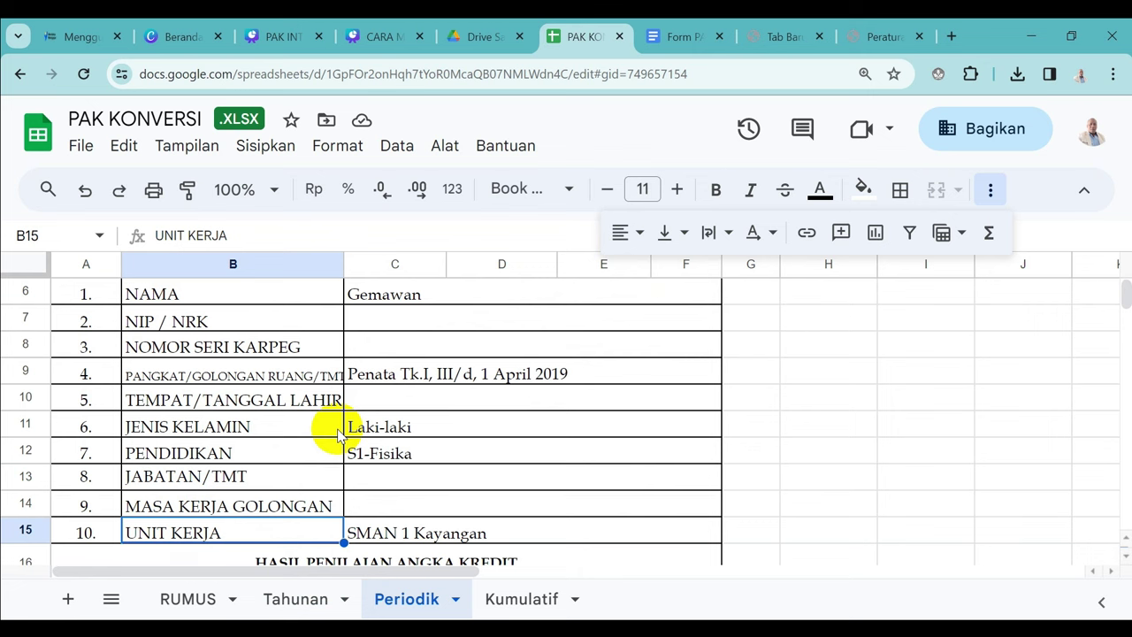
Step: Examine the HASIL PENILAIAN ANGKA KREDIT table on the Periodik sheet, including the PERIODIK (BULAN) cells in rows 19 to 21
{"action": "key", "text": "Down"}
{"action": "key", "text": "Down"}
{"action": "key", "text": "Down"}
{"action": "key", "text": "Down"}
{"action": "key", "text": "Down"}
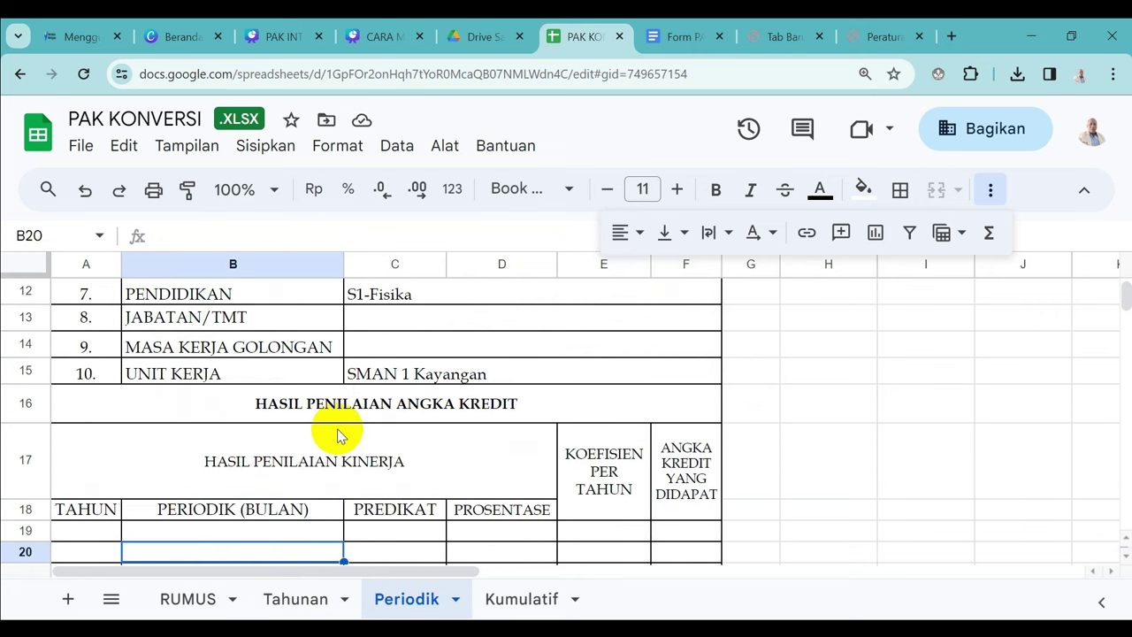
{"action": "key", "text": "Down"}
{"action": "key", "text": "Down"}
{"action": "key", "text": "Down"}
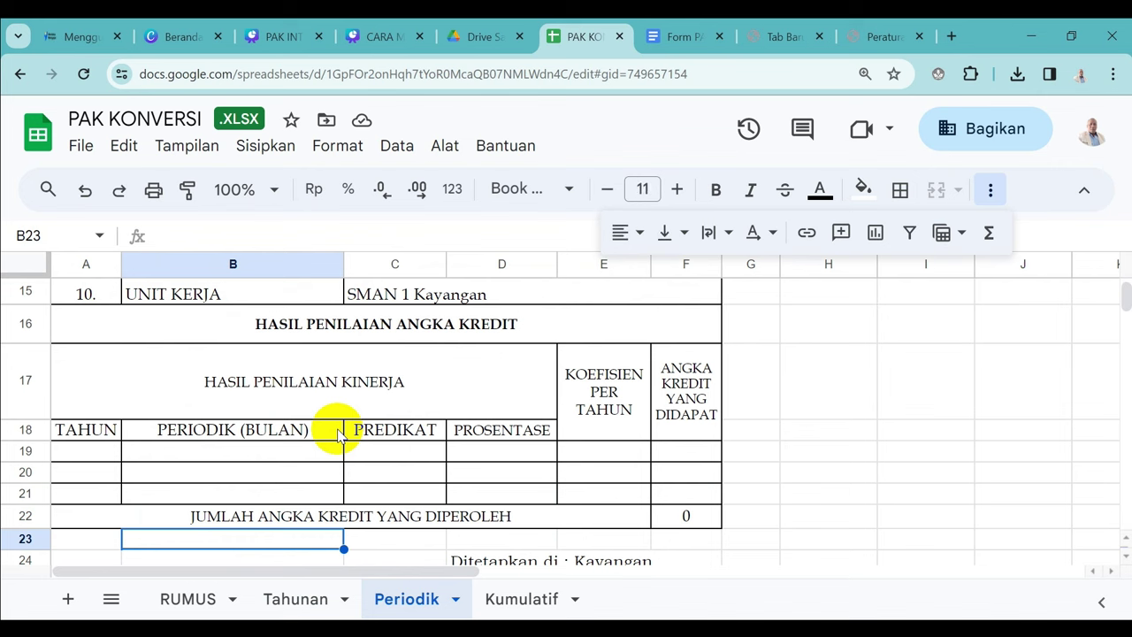
{"action": "left_click", "coordinate": [265, 421]}
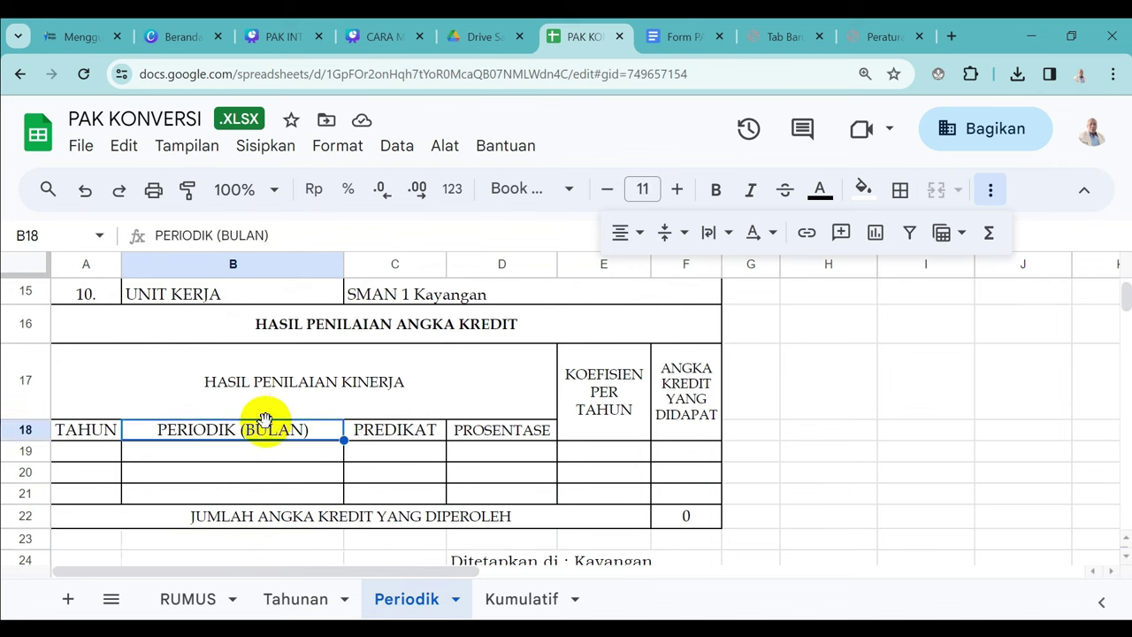
{"action": "left_click", "coordinate": [233, 451]}
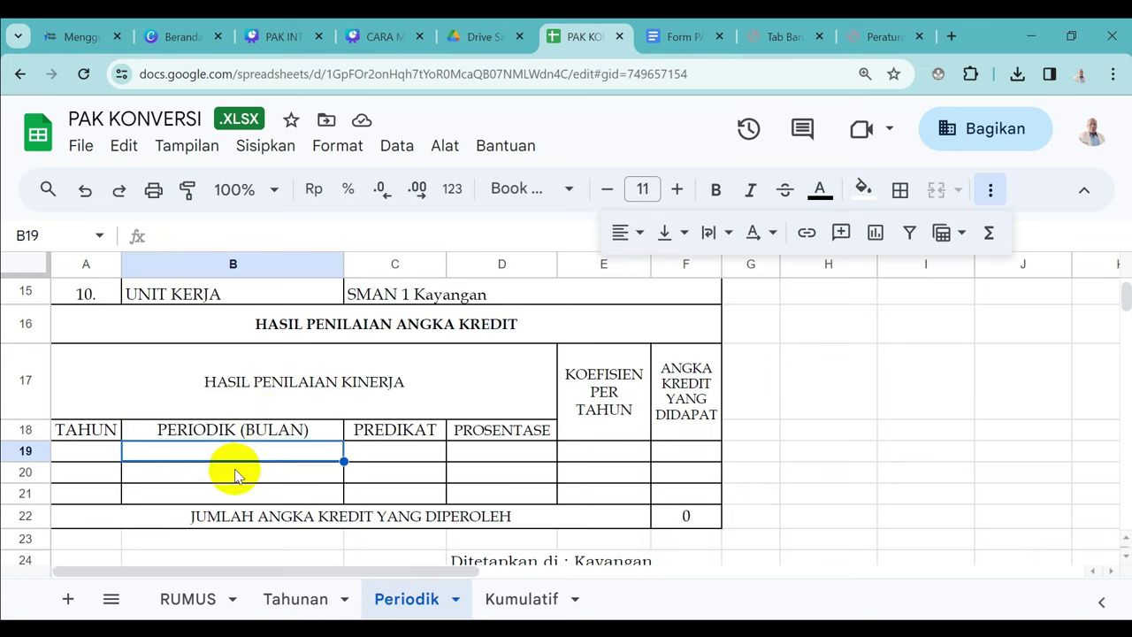
{"action": "left_click", "coordinate": [236, 471]}
{"action": "left_click", "coordinate": [235, 500]}
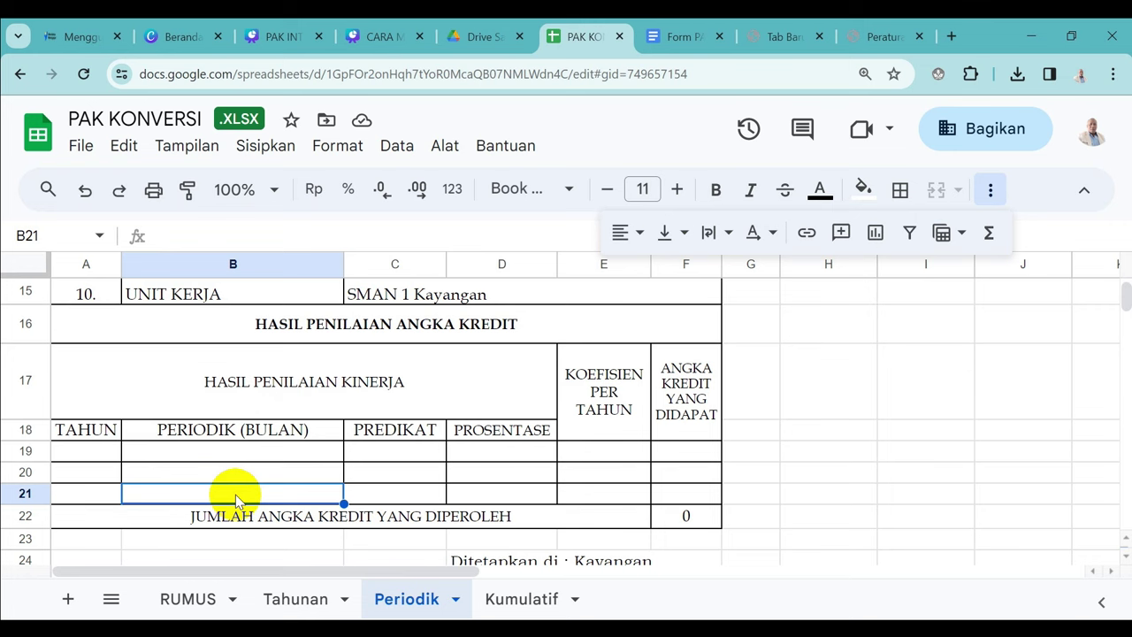
Step: Check the earned credit on the Tahunan sheet and review the personal details on the Kumulatif sheet
{"action": "left_click", "coordinate": [292, 601]}
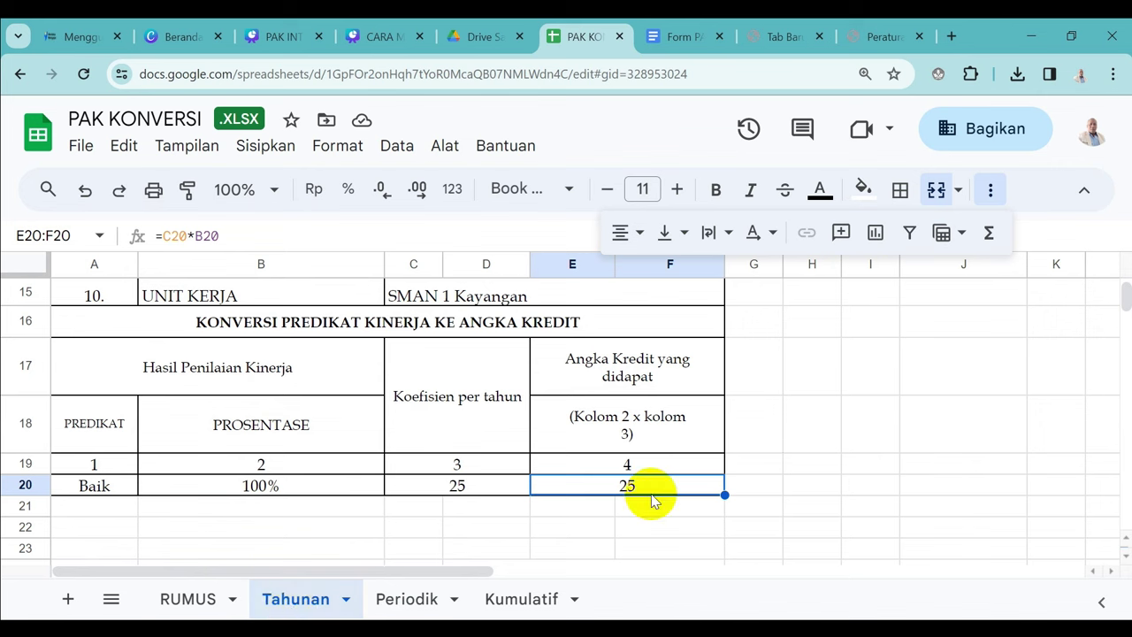
{"action": "left_click", "coordinate": [519, 599]}
{"action": "left_click", "coordinate": [533, 455]}
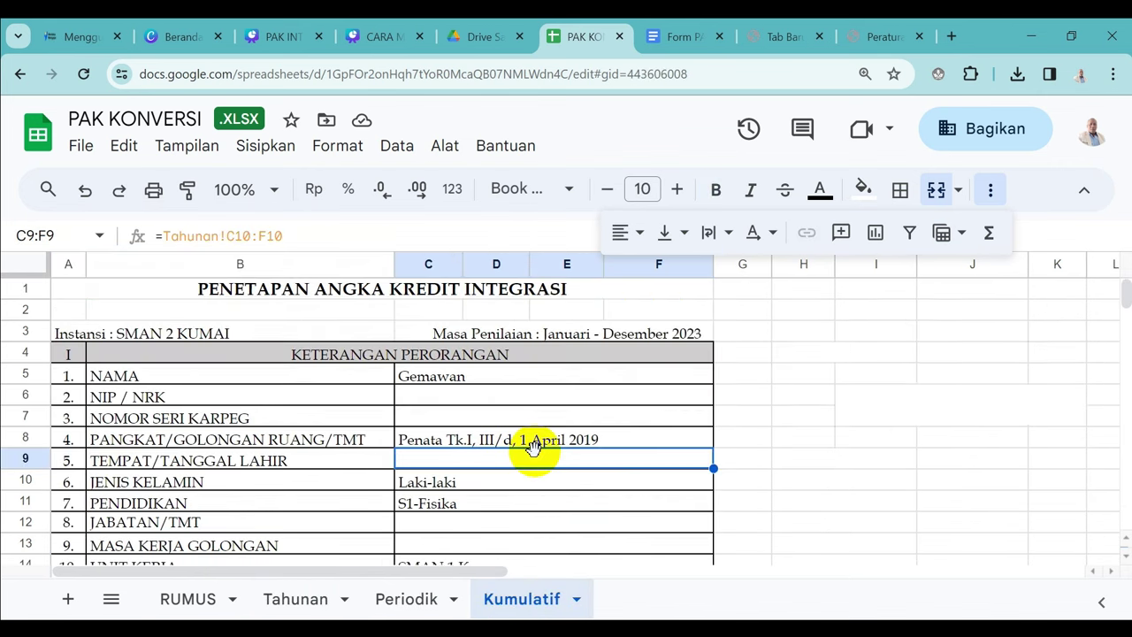
{"action": "key", "text": "Down"}
{"action": "key", "text": "Down"}
{"action": "key", "text": "Down"}
{"action": "key", "text": "Down"}
{"action": "key", "text": "Down"}
{"action": "key", "text": "Down"}
{"action": "key", "text": "Down"}
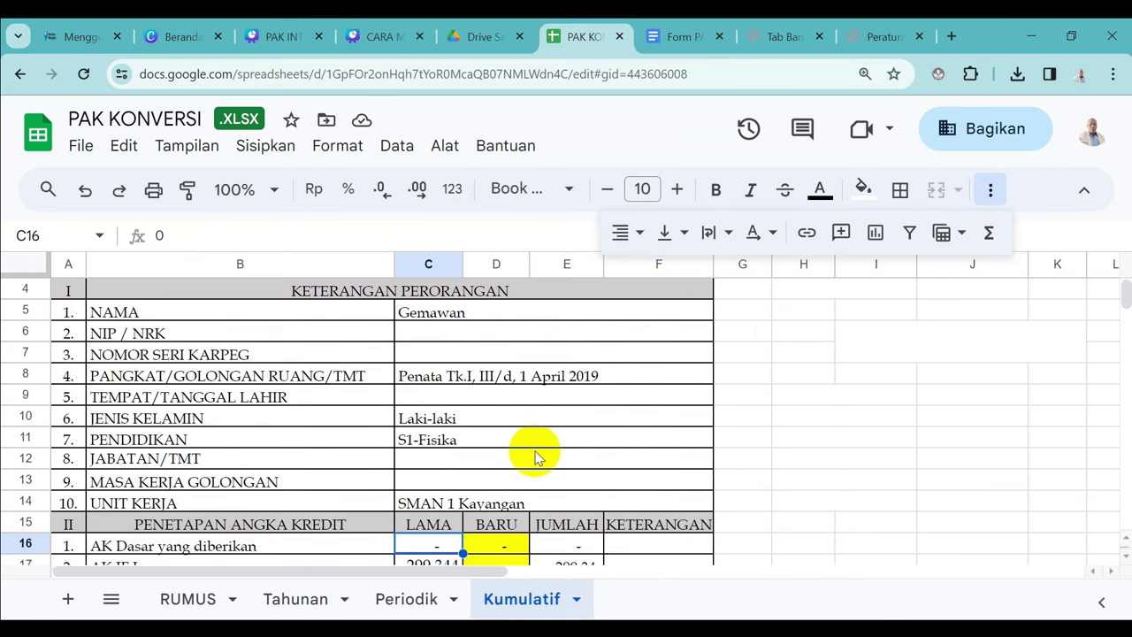
Step: Examine the PENETAPAN ANGKA KREDIT table on the Kumulatif sheet, checking the AK JF Lama row and the new AK konversi value
{"action": "key", "text": "Down"}
{"action": "key", "text": "Down"}
{"action": "key", "text": "Down"}
{"action": "key", "text": "Down"}
{"action": "key", "text": "Down"}
{"action": "key", "text": "Down"}
{"action": "key", "text": "Down"}
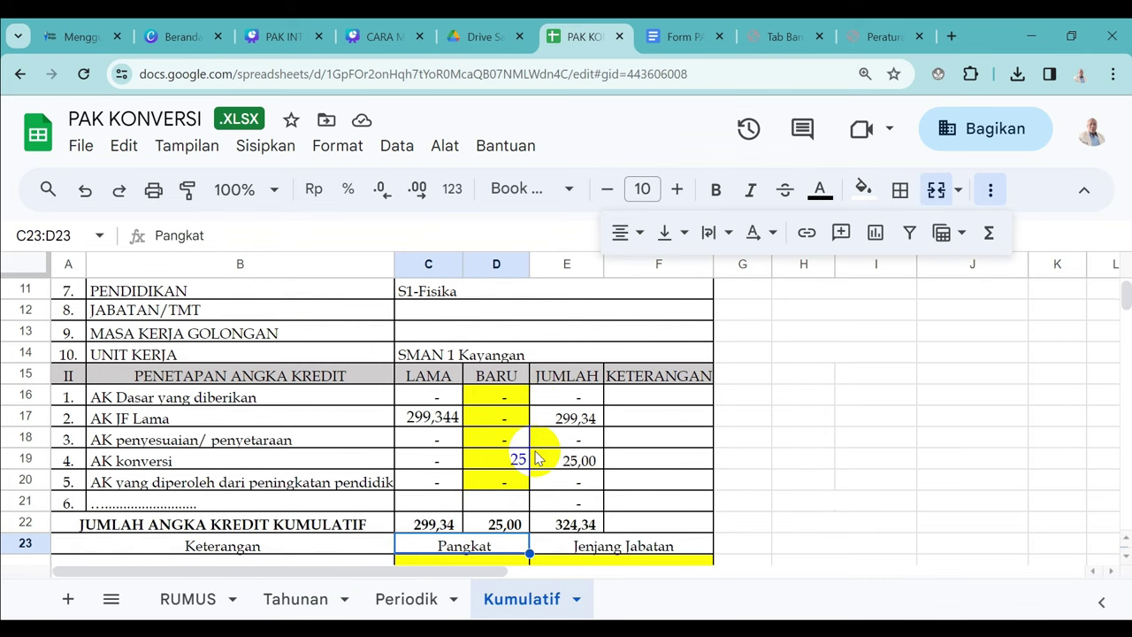
{"action": "left_click", "coordinate": [447, 420]}
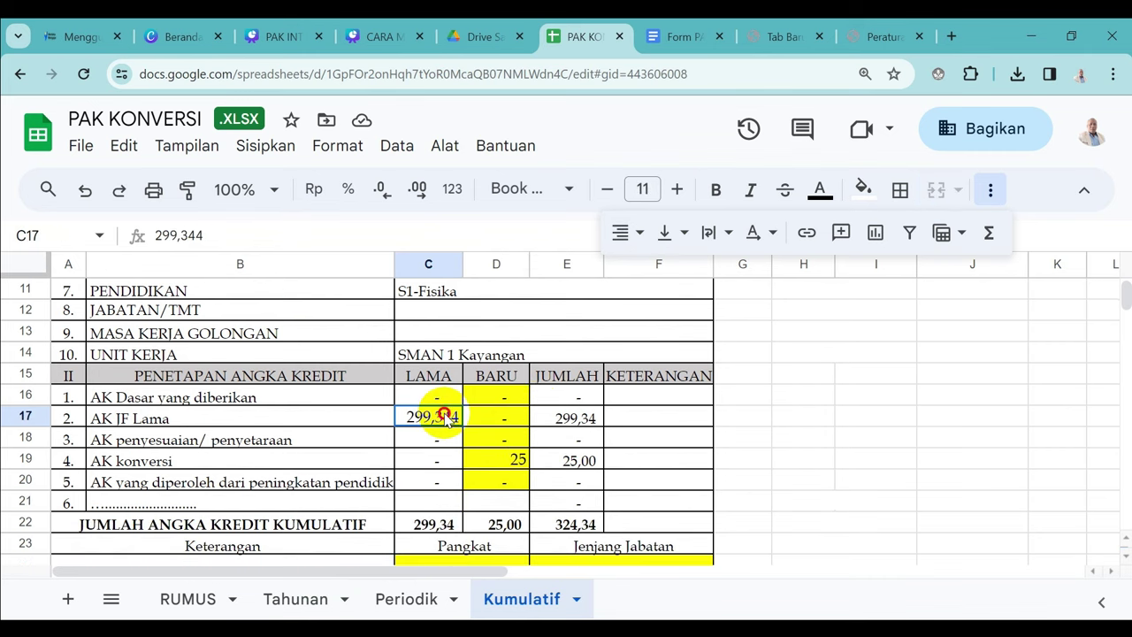
{"action": "left_click", "coordinate": [552, 424]}
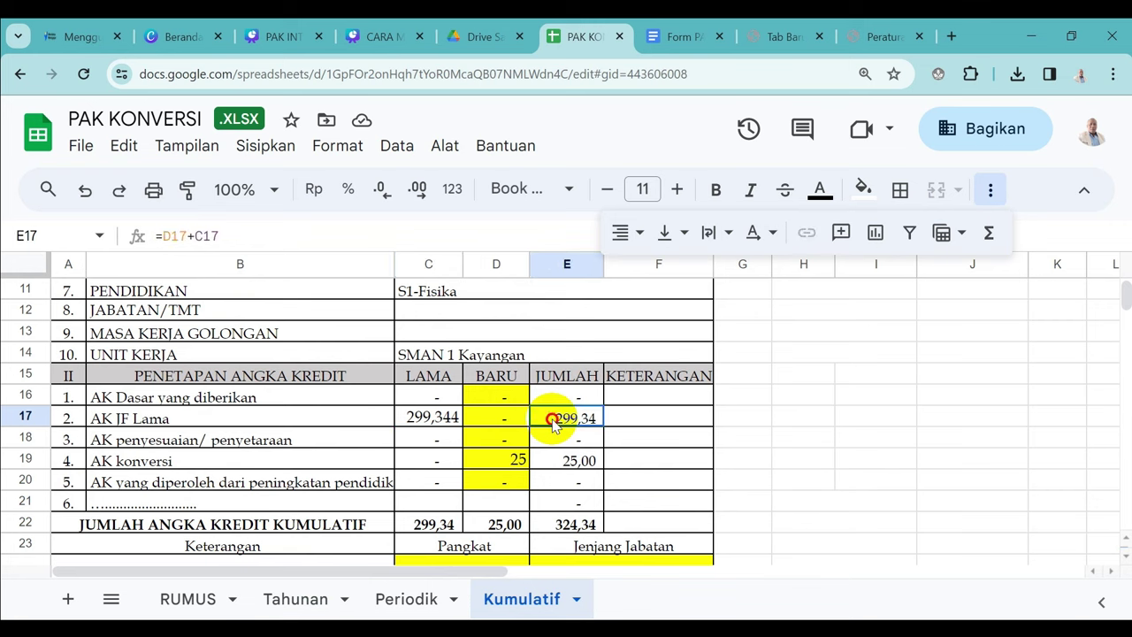
{"action": "left_click", "coordinate": [415, 421]}
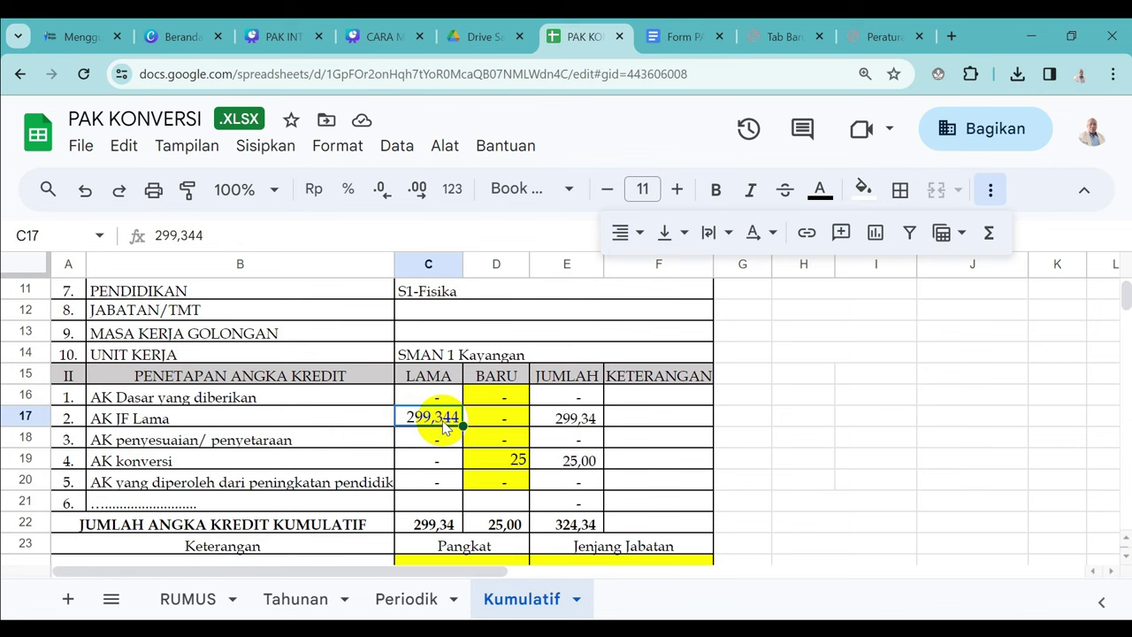
{"action": "left_click", "coordinate": [502, 461]}
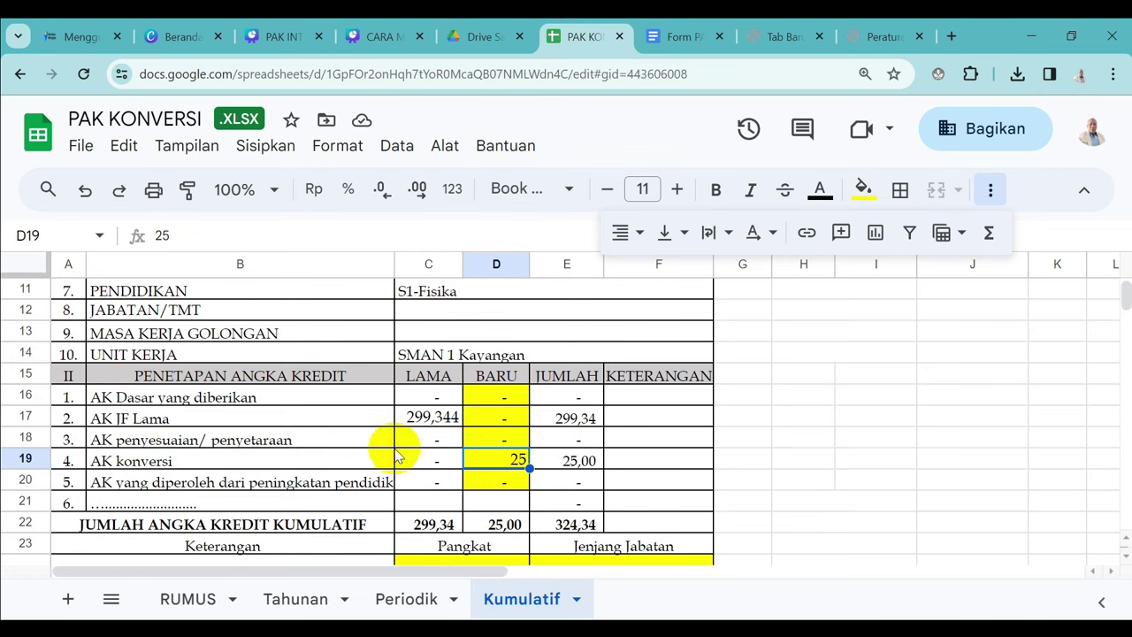
Step: Compare the Kumulatif AK konversi value with the Tahunan result, and inspect the old AK JF Lama value and BARU cells D16 to D18
{"action": "left_click", "coordinate": [281, 601]}
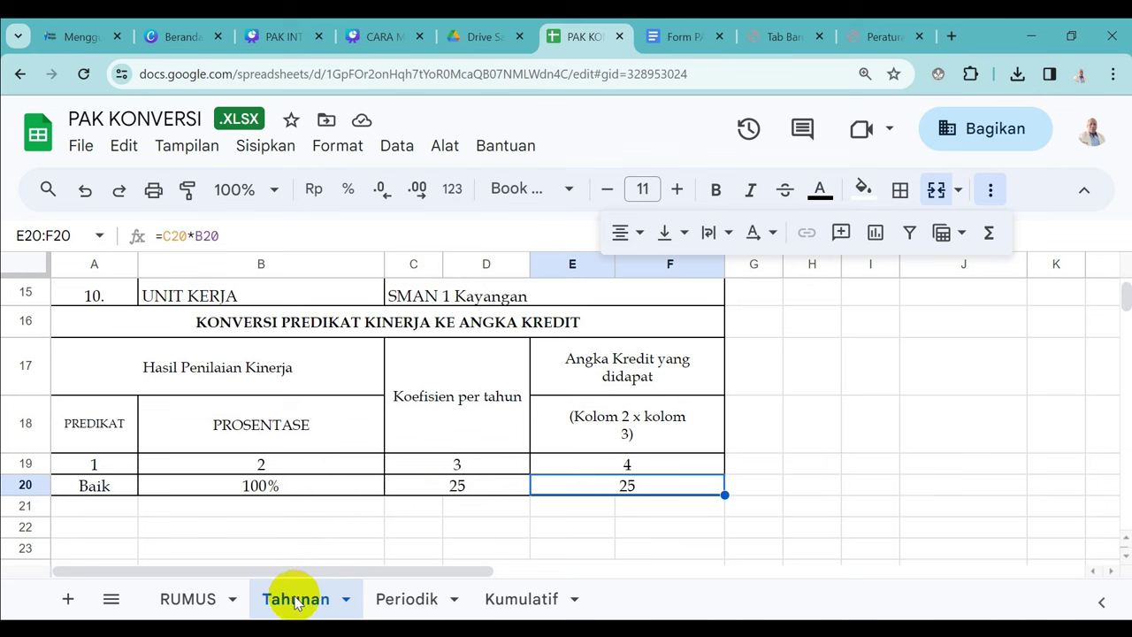
{"action": "left_click", "coordinate": [500, 602]}
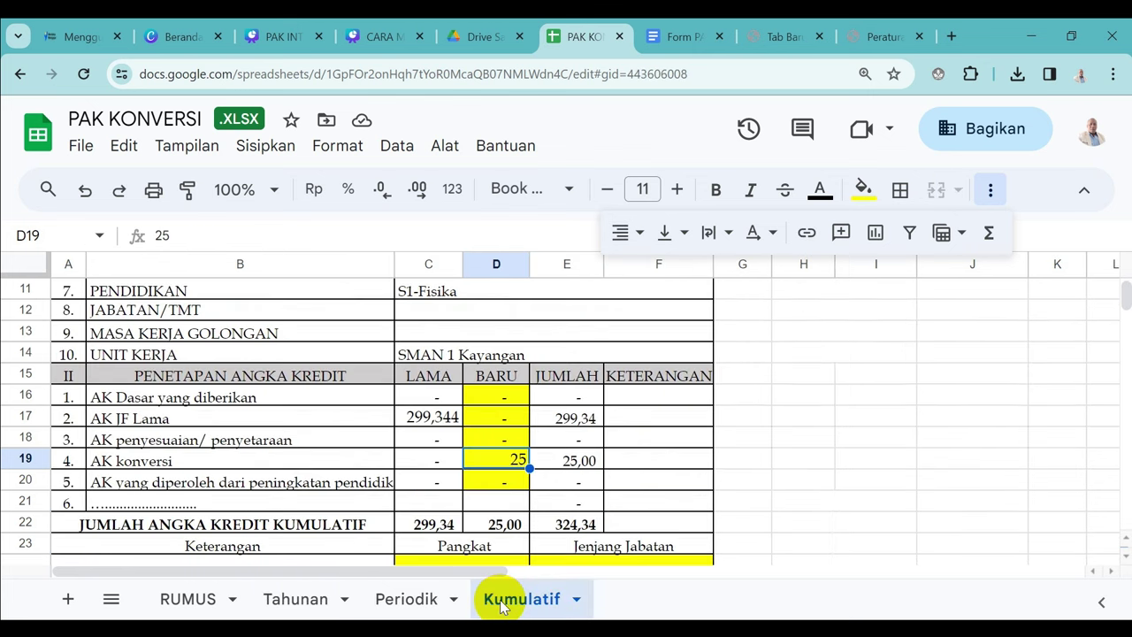
{"action": "left_click", "coordinate": [427, 429]}
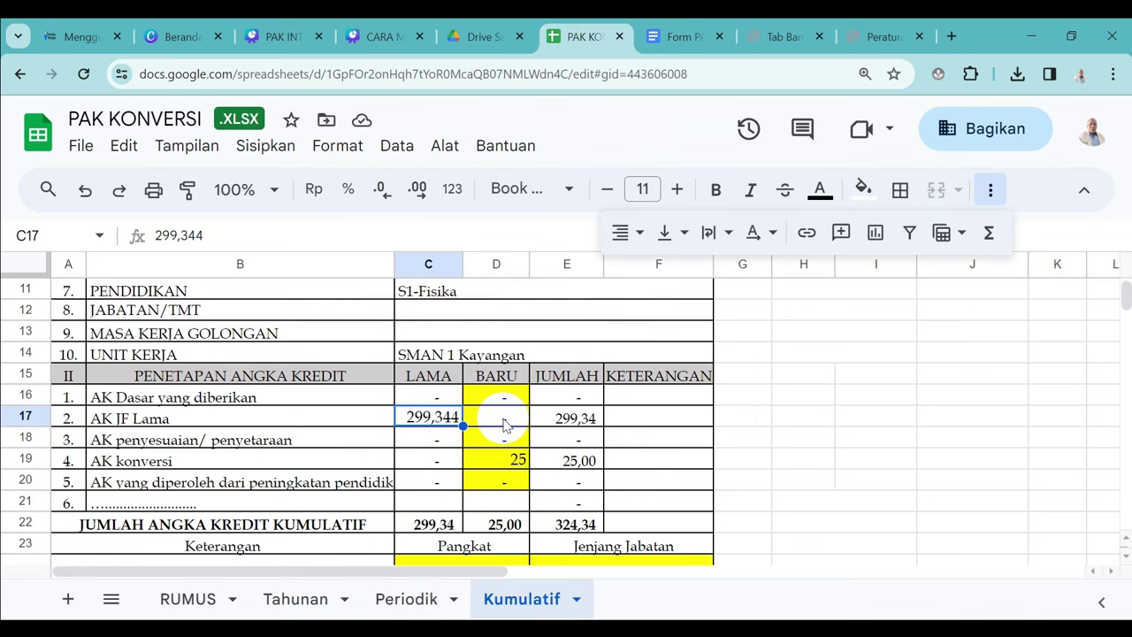
{"action": "left_click", "coordinate": [505, 424]}
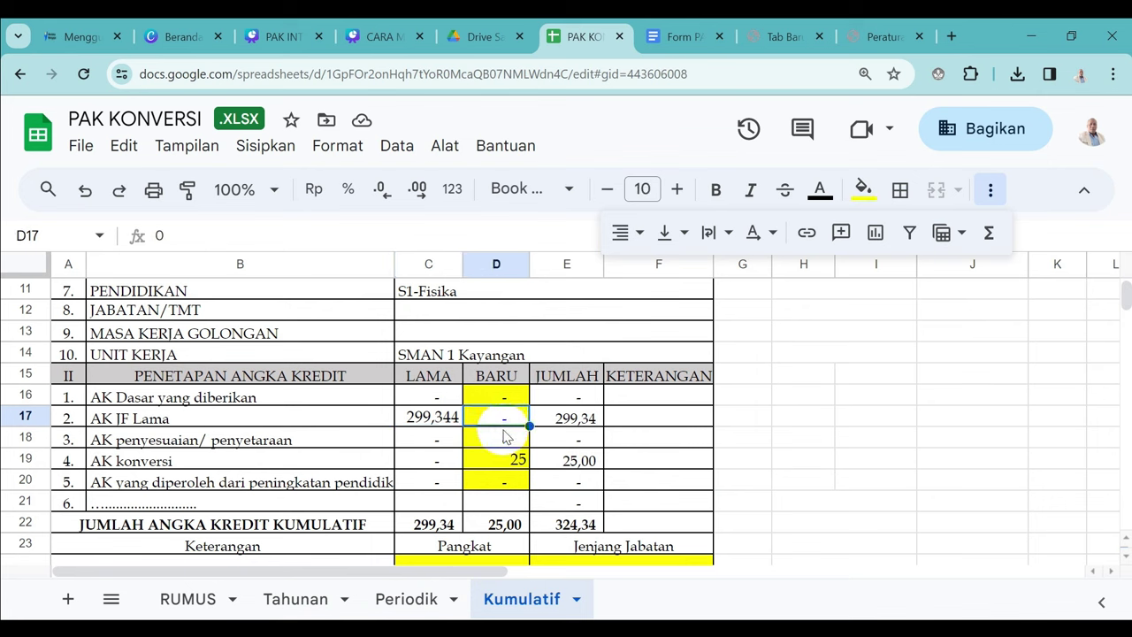
{"action": "left_click", "coordinate": [503, 447]}
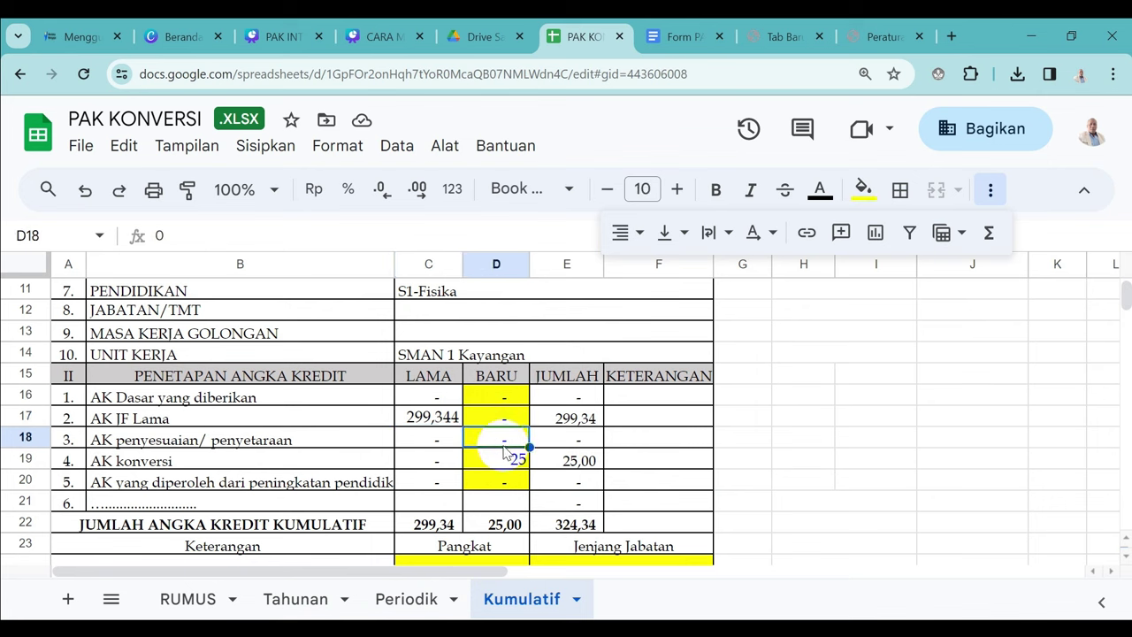
{"action": "left_click", "coordinate": [502, 396]}
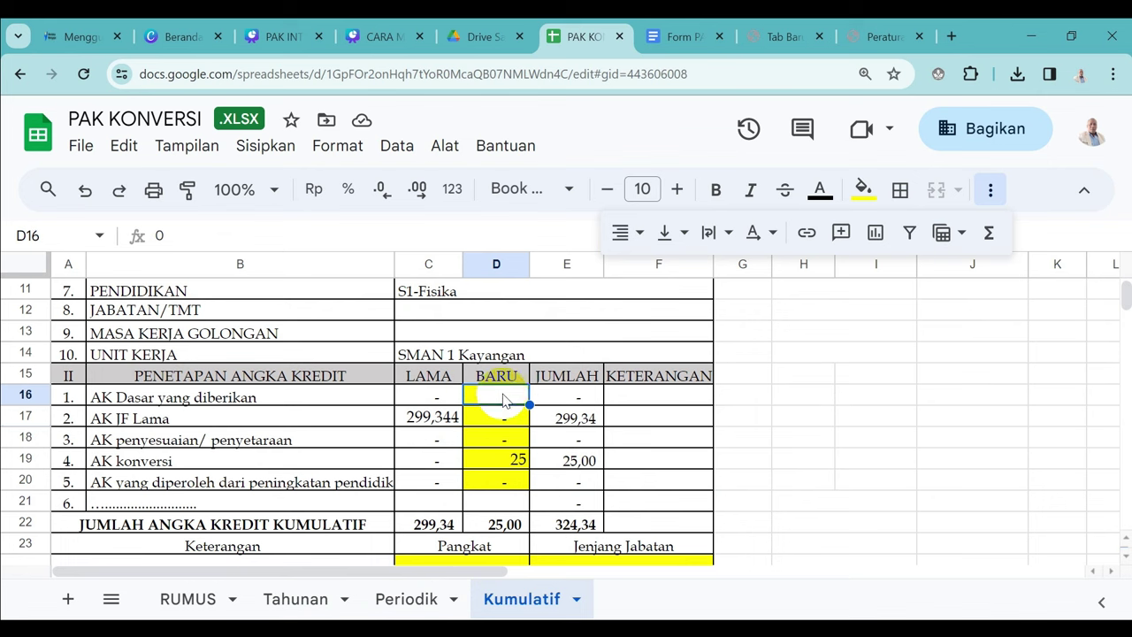
Step: Trace how AK JF Lama and AK konversi feed the LAMA, BARU and JUMLAH sums in the JUMLAH ANGKA KREDIT KUMULATIF row
{"action": "left_click", "coordinate": [504, 461]}
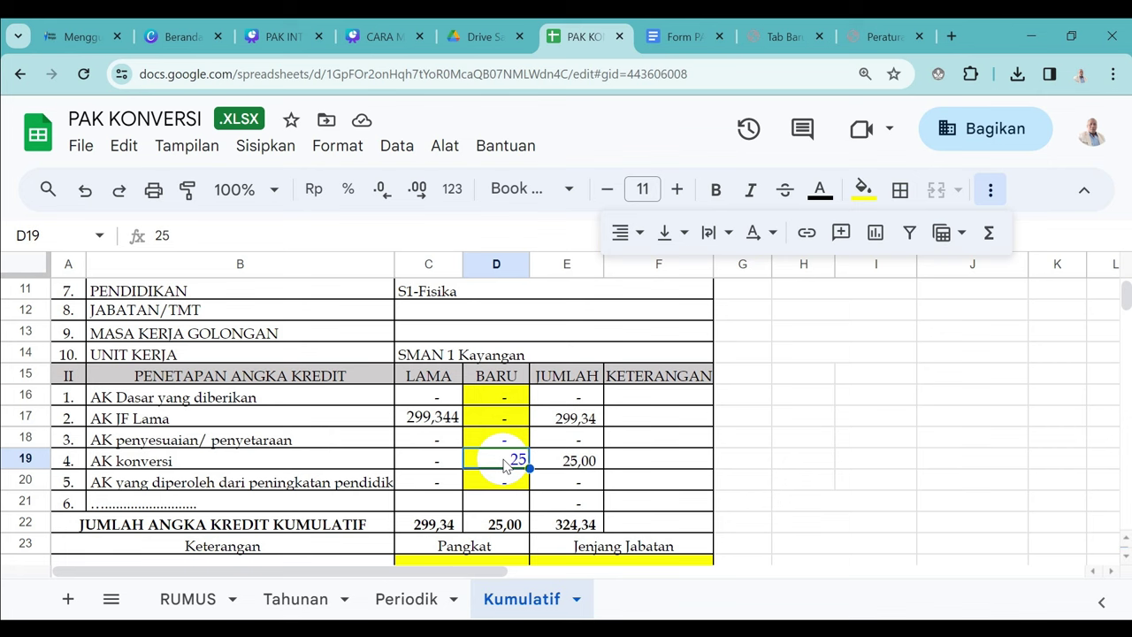
{"action": "left_click", "coordinate": [423, 421]}
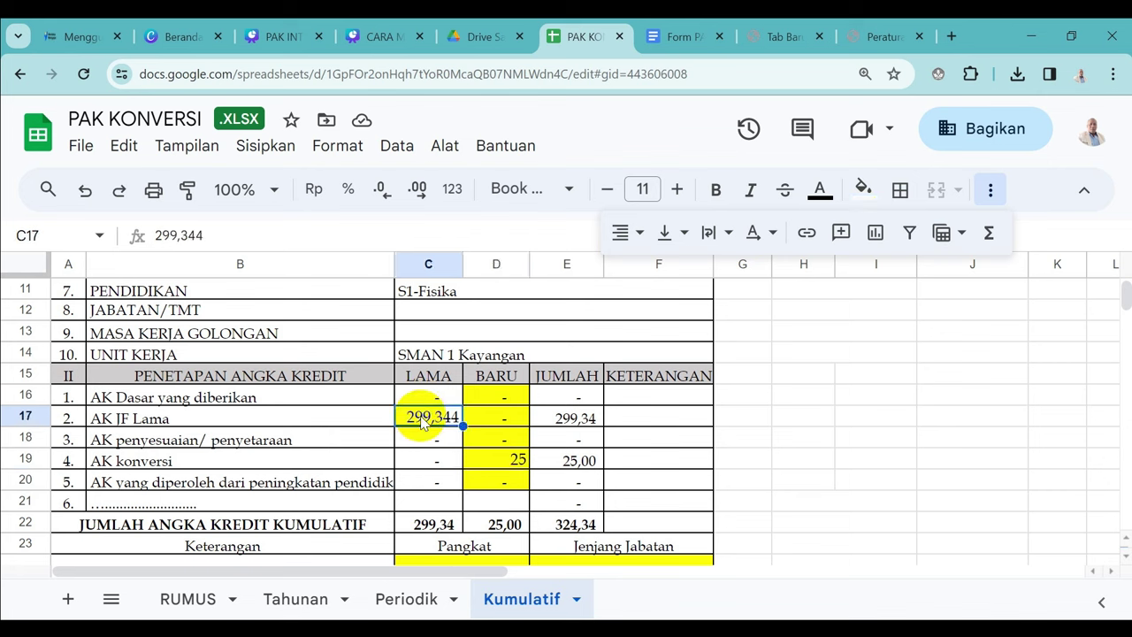
{"action": "left_click", "coordinate": [497, 467]}
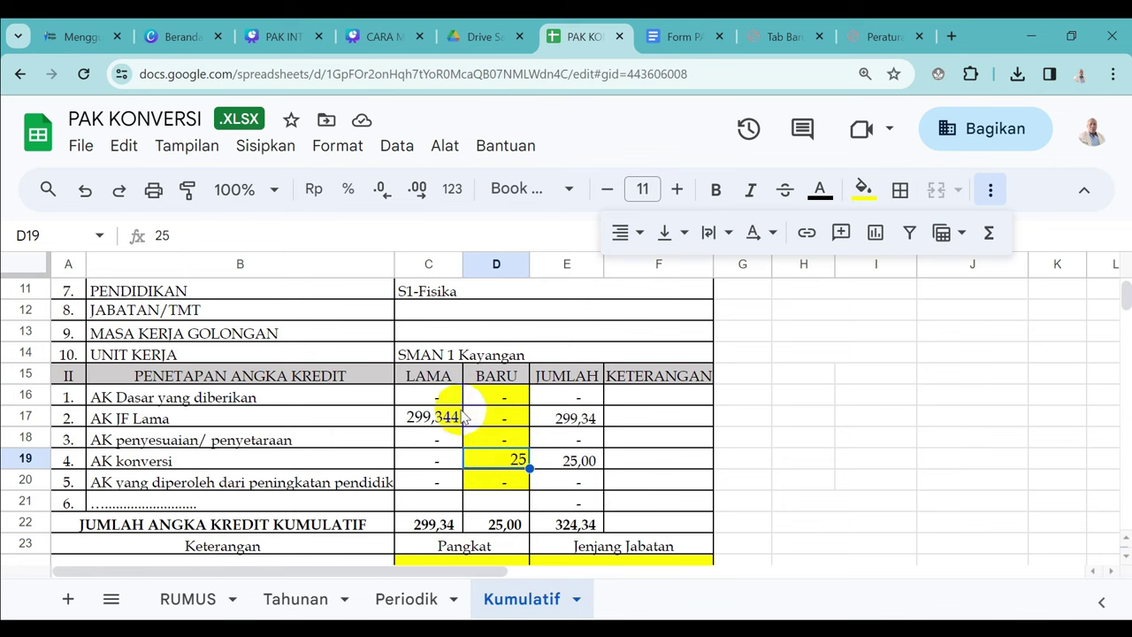
{"action": "left_click", "coordinate": [428, 529]}
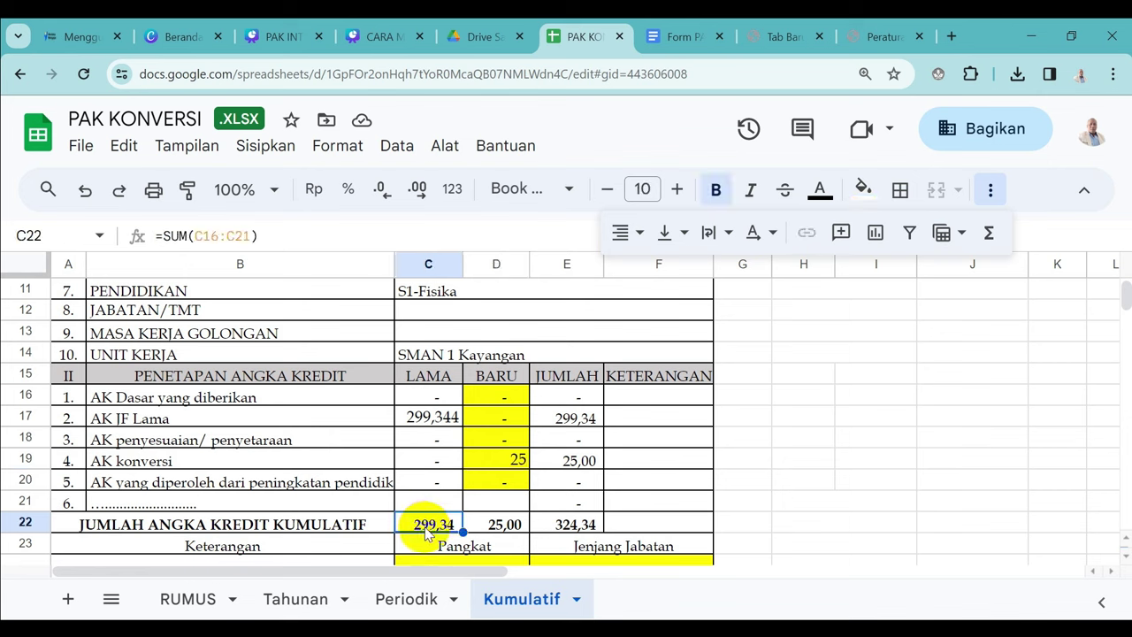
{"action": "left_click", "coordinate": [495, 527]}
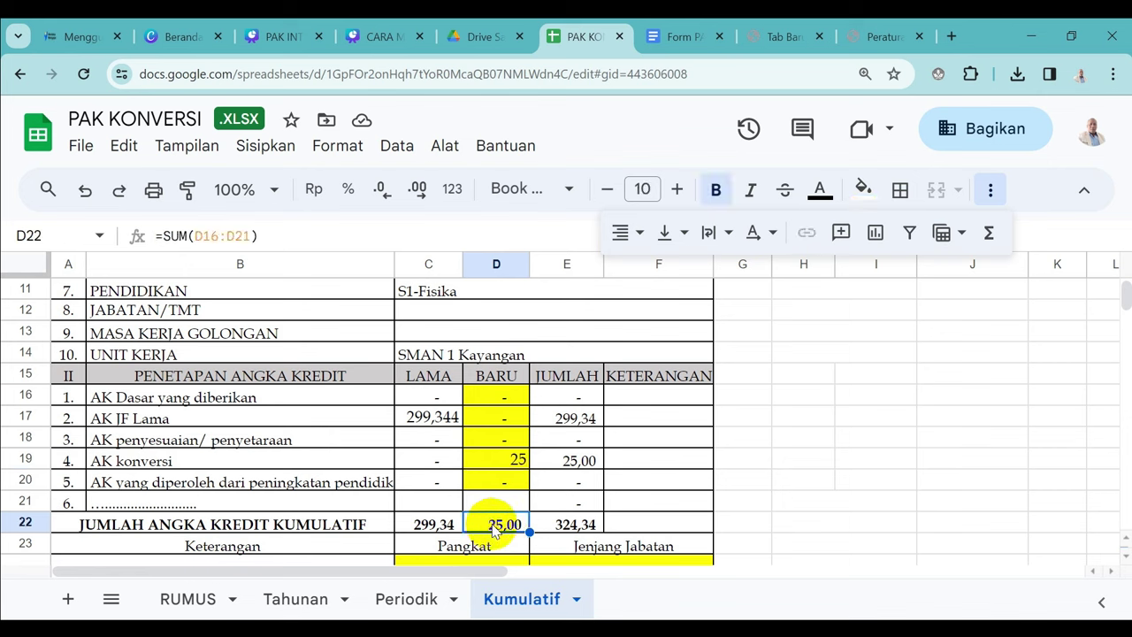
{"action": "left_click", "coordinate": [562, 526]}
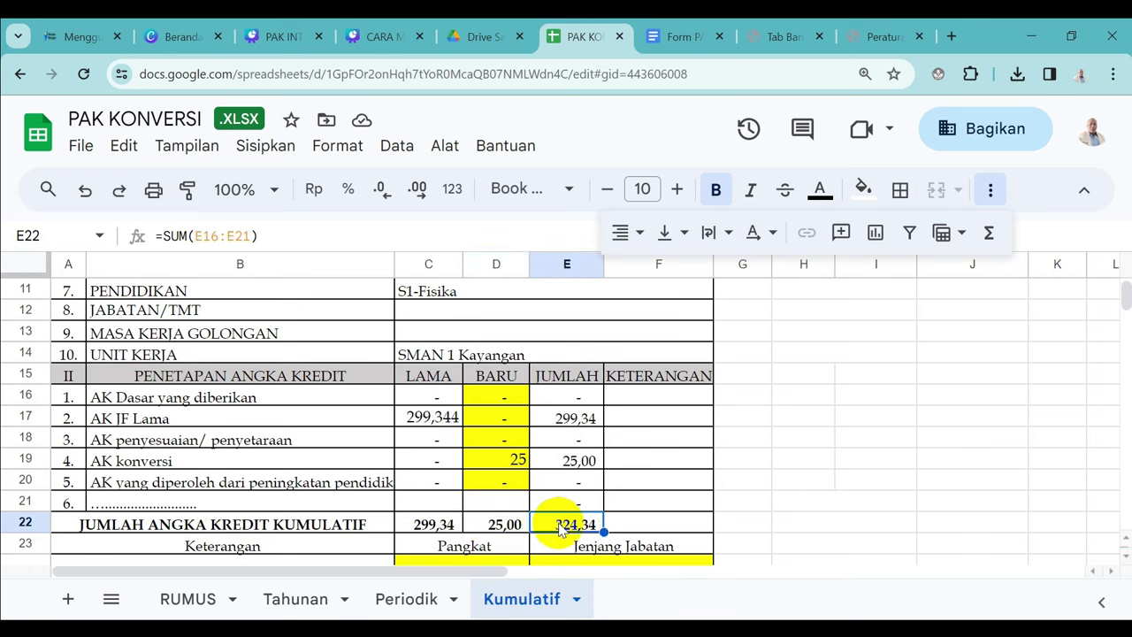
{"action": "left_click", "coordinate": [754, 500]}
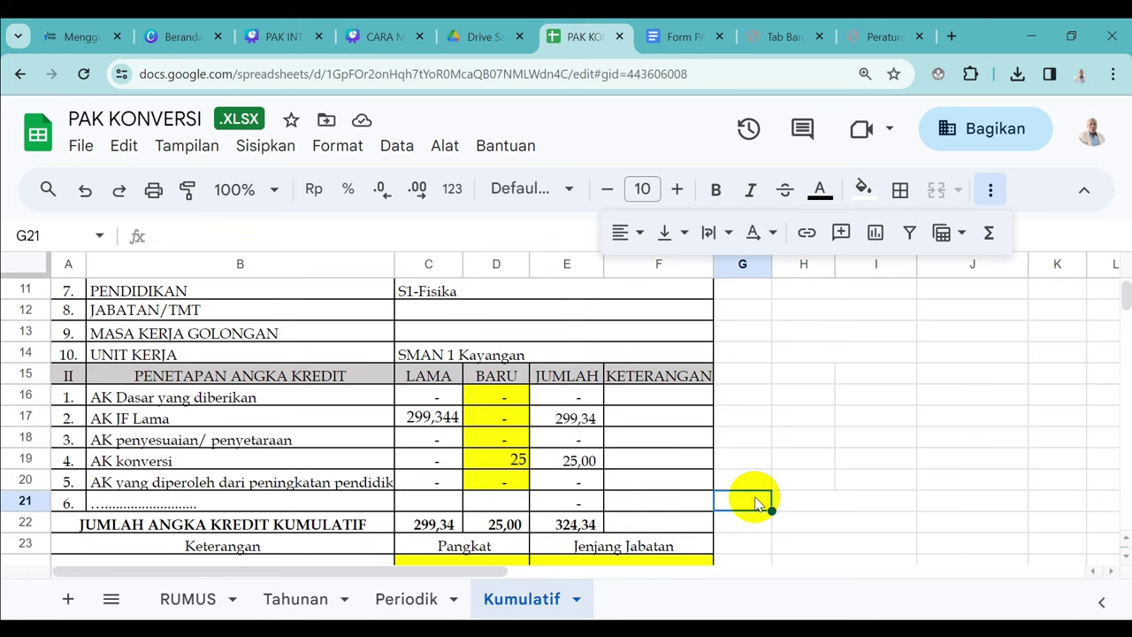
Step: Compare the Pangkat and Jenjang Jabatan minimum credit requirements in row 24 of the Kumulatif sheet
{"action": "key", "text": "Down"}
{"action": "key", "text": "Down"}
{"action": "key", "text": "Down"}
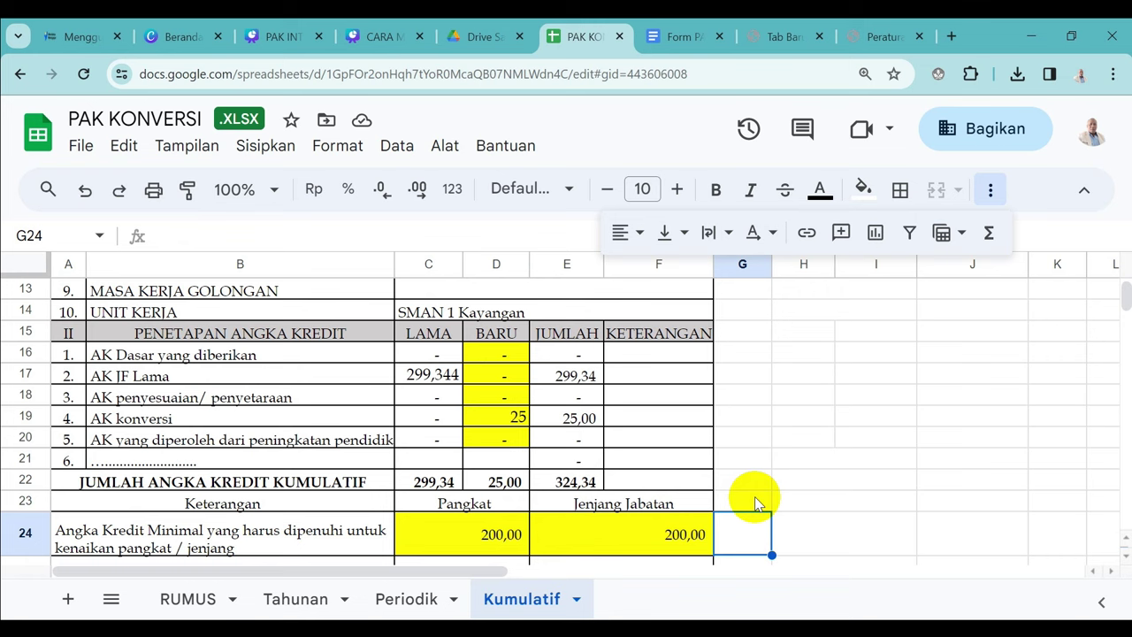
{"action": "left_click", "coordinate": [485, 534]}
{"action": "key", "text": "Down"}
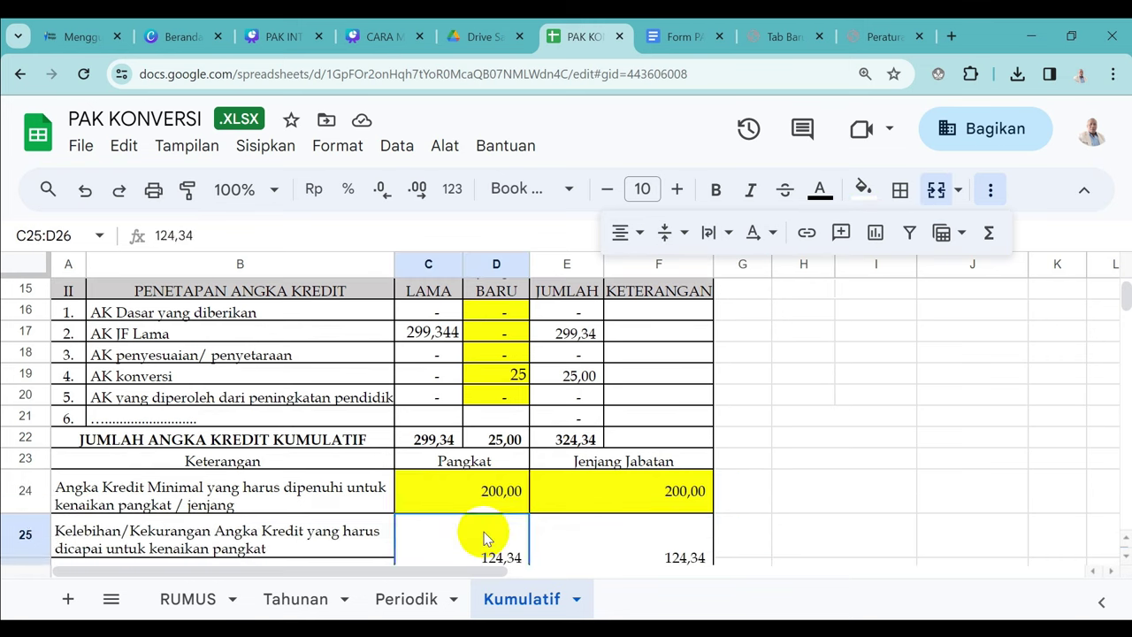
{"action": "key", "text": "Up"}
{"action": "key", "text": "Up"}
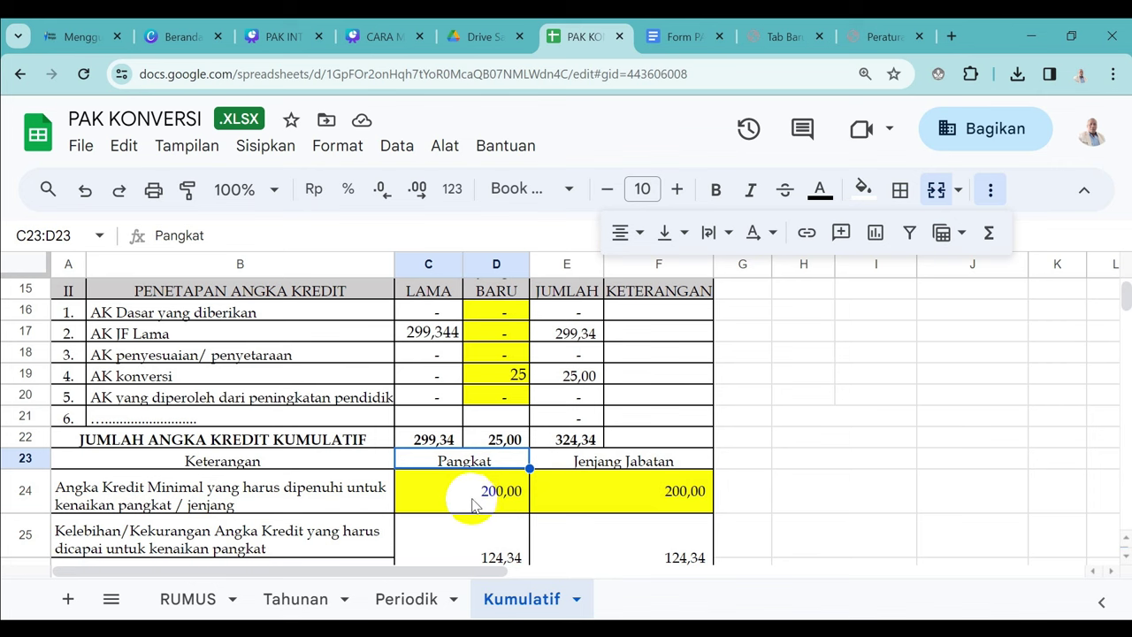
{"action": "left_click", "coordinate": [616, 492]}
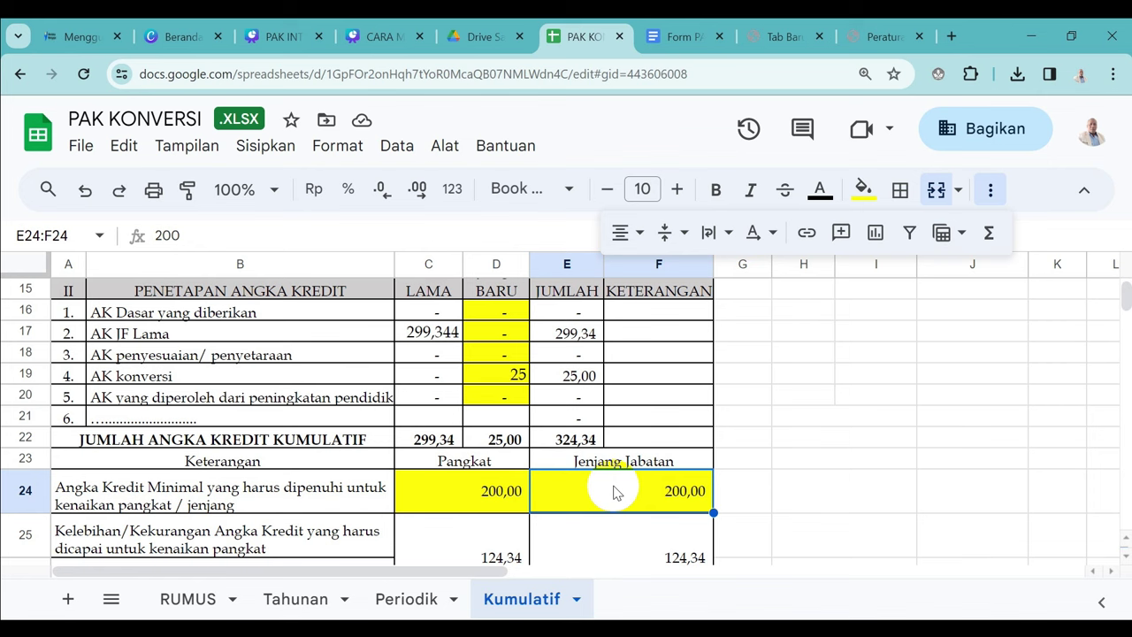
{"action": "left_click", "coordinate": [509, 506]}
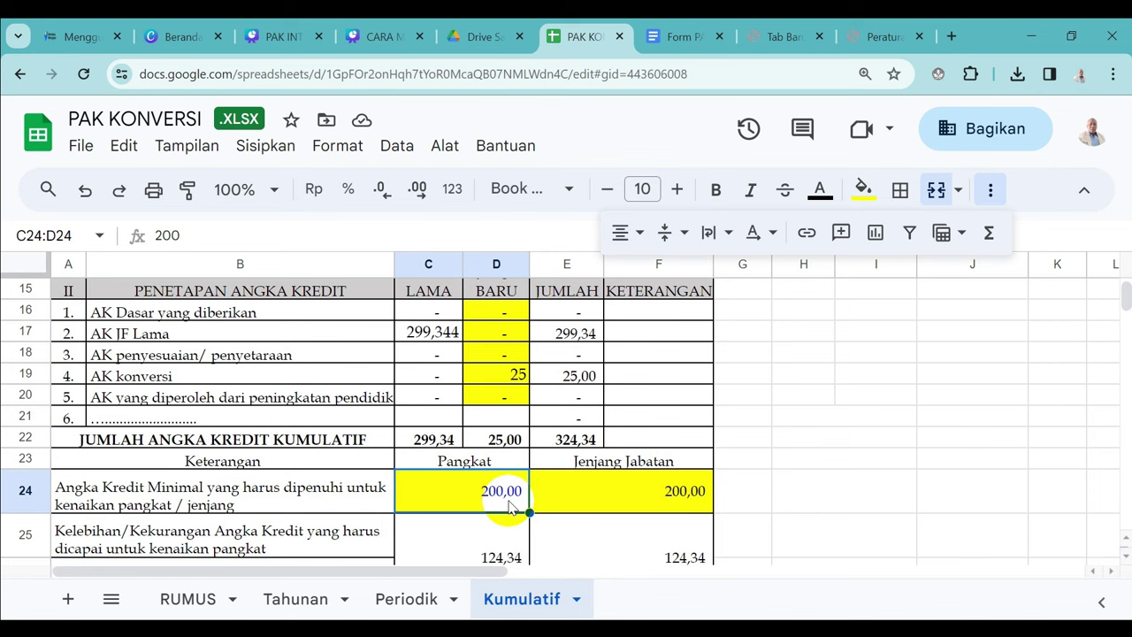
{"action": "left_click", "coordinate": [630, 495]}
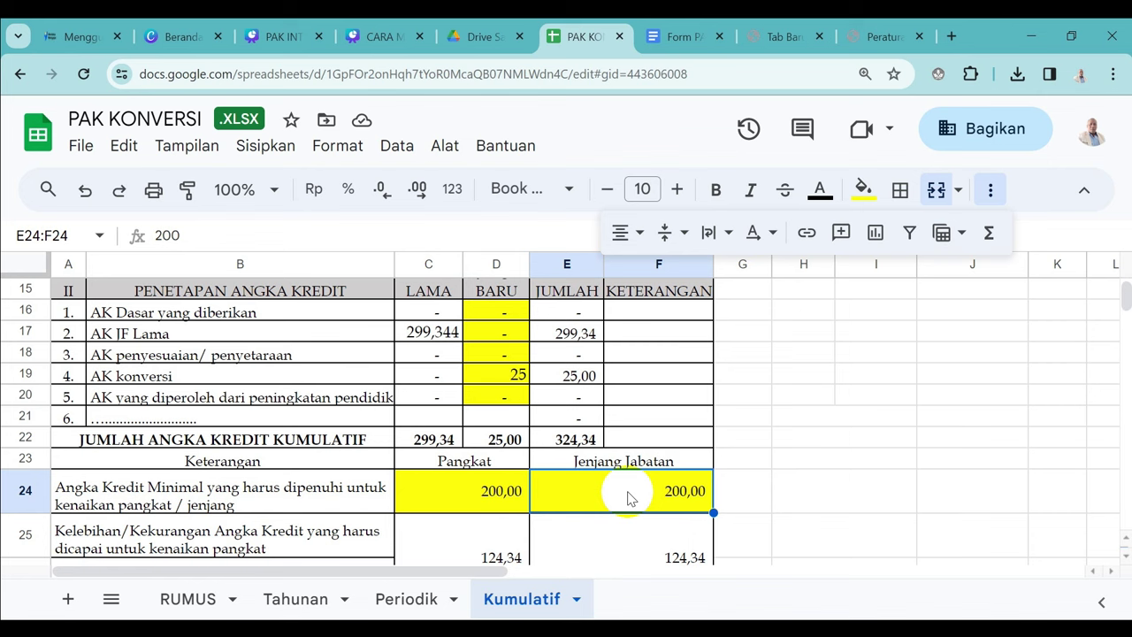
{"action": "left_click", "coordinate": [500, 502]}
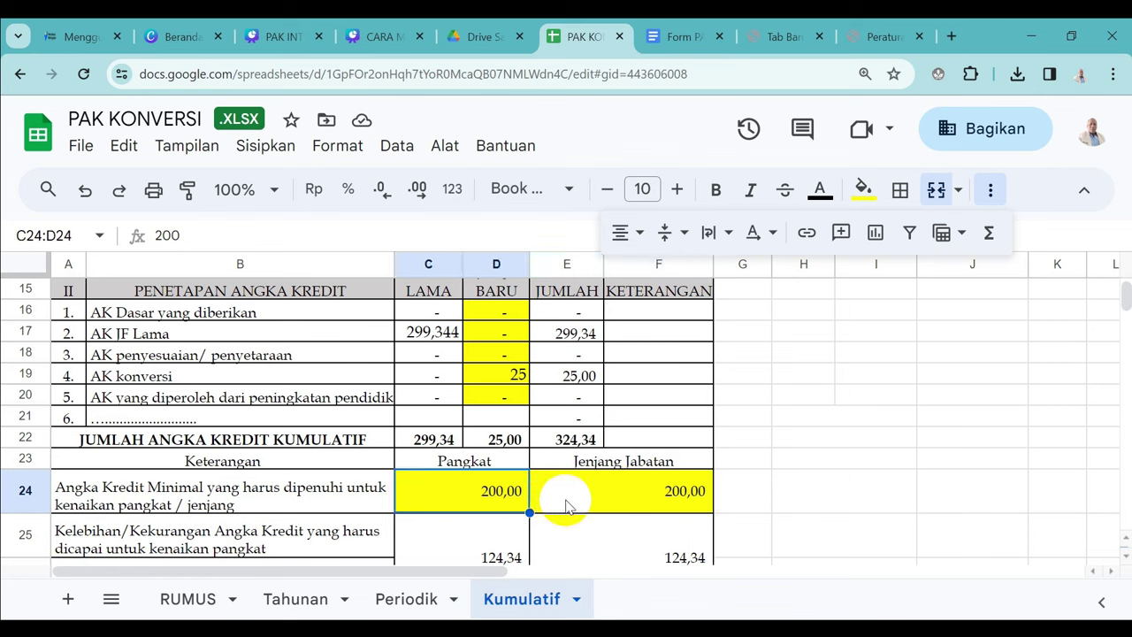
{"action": "left_click", "coordinate": [568, 506]}
{"action": "left_click", "coordinate": [478, 506]}
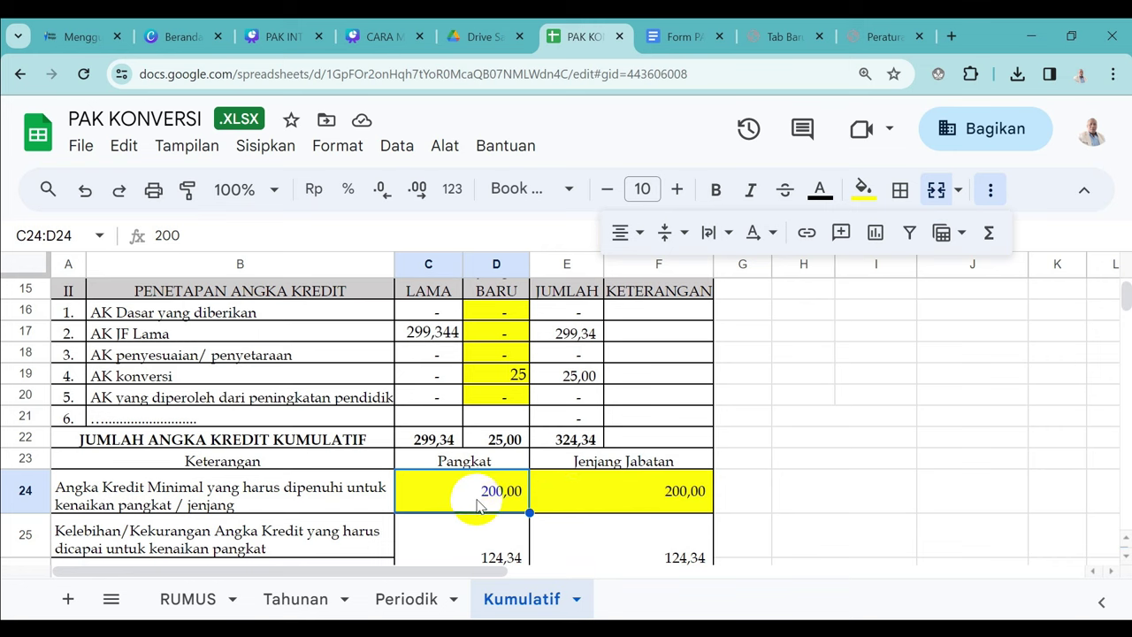
{"action": "left_click", "coordinate": [624, 504]}
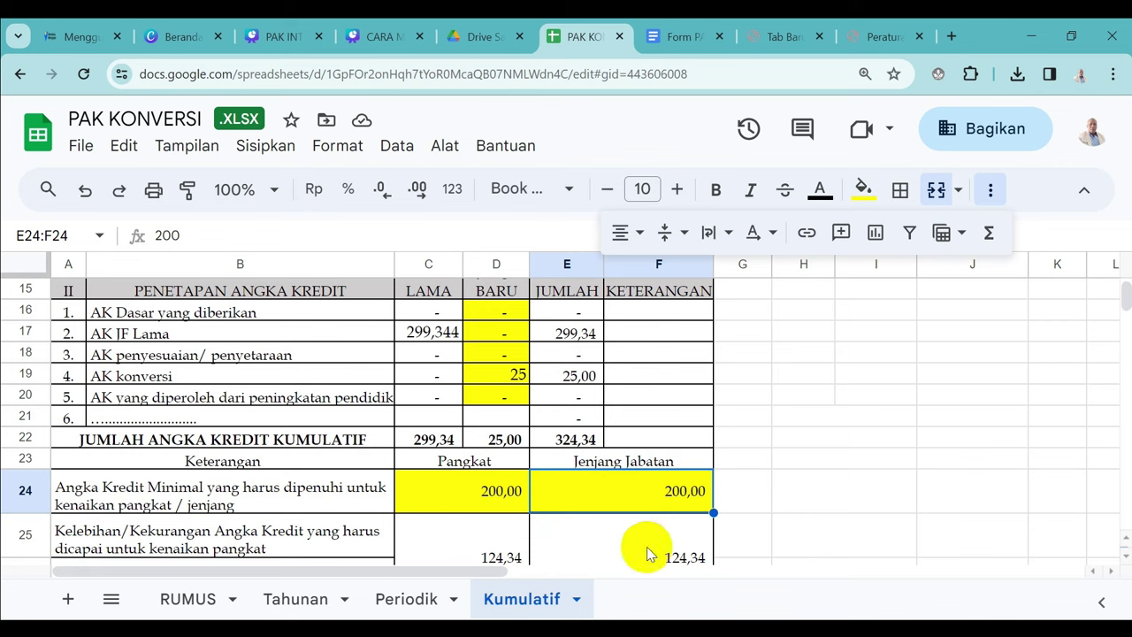
Step: Inspect the Kelebihan/Kekurangan Angka Kredit cells for Pangkat and Jenjang Jabatan in rows 25 and 26 against the minimum requirement
{"action": "left_click", "coordinate": [892, 541]}
{"action": "key", "text": "Down"}
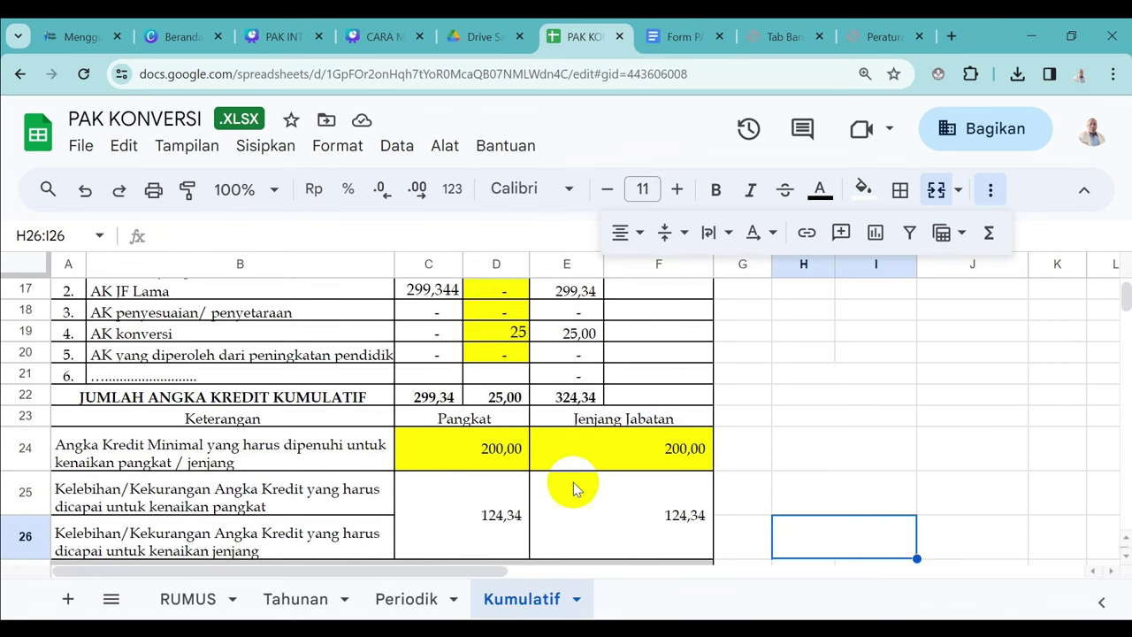
{"action": "left_click", "coordinate": [493, 511]}
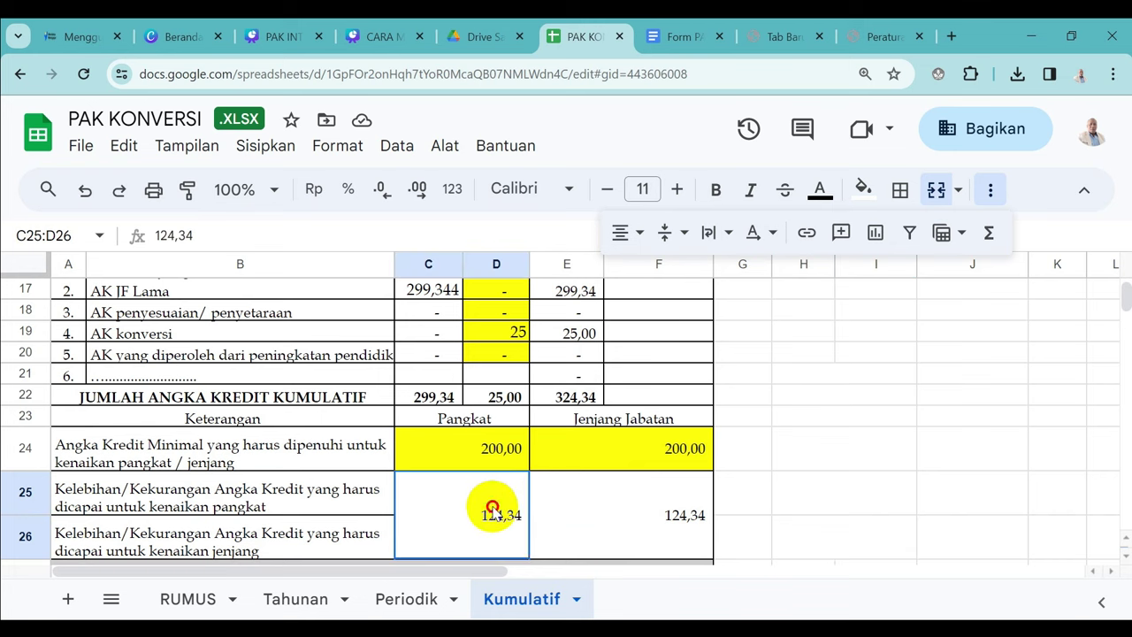
{"action": "left_click", "coordinate": [496, 462]}
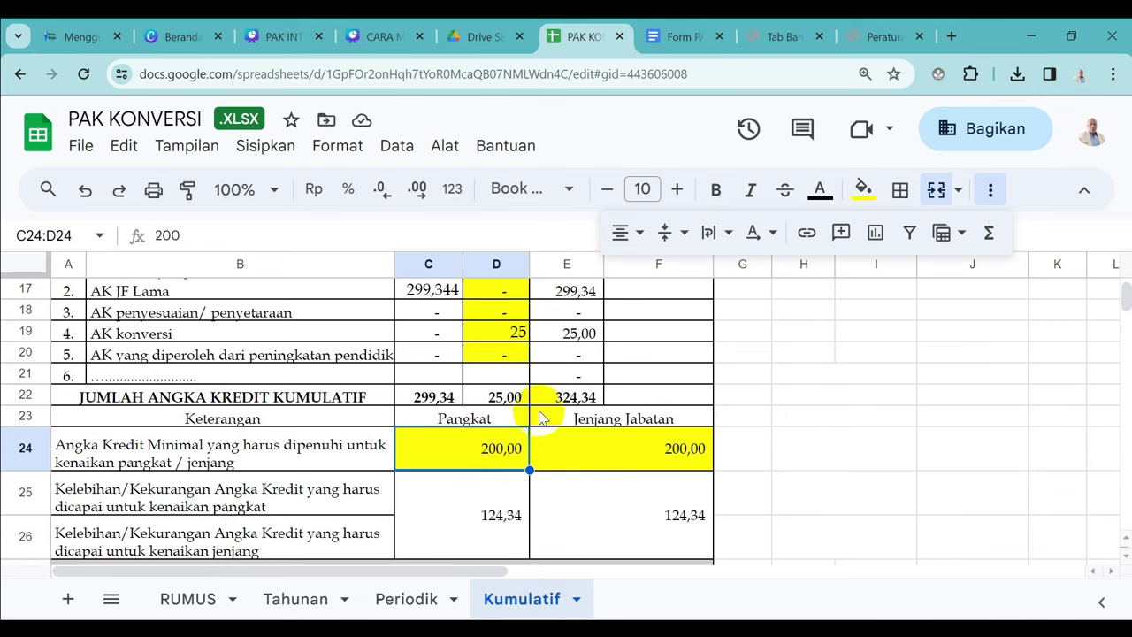
{"action": "left_click", "coordinate": [676, 526]}
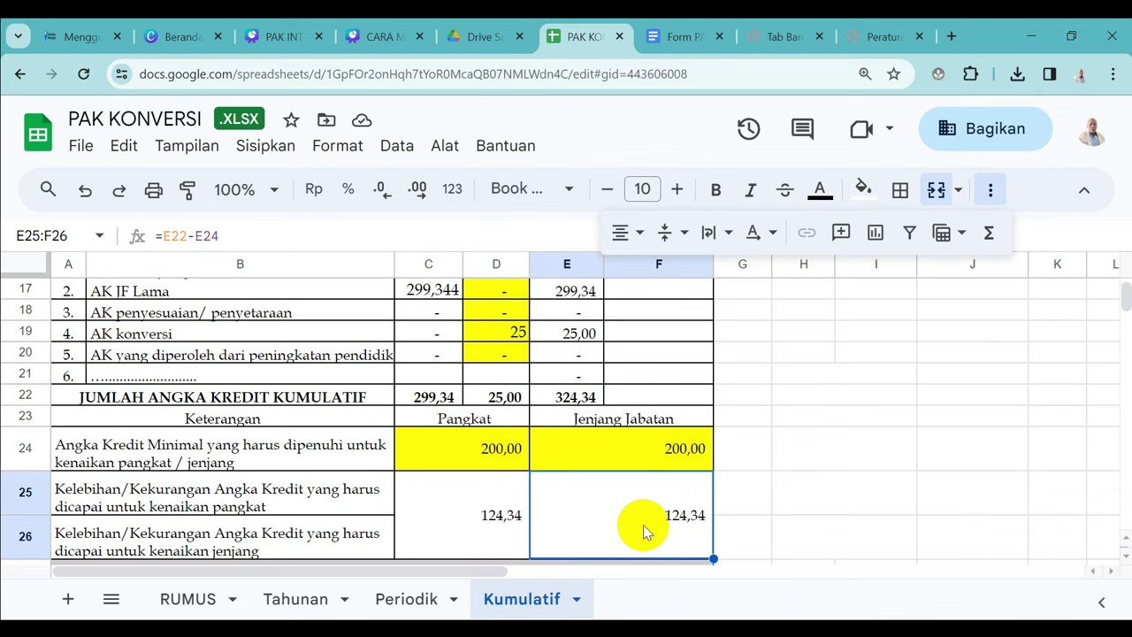
{"action": "left_click", "coordinate": [498, 525]}
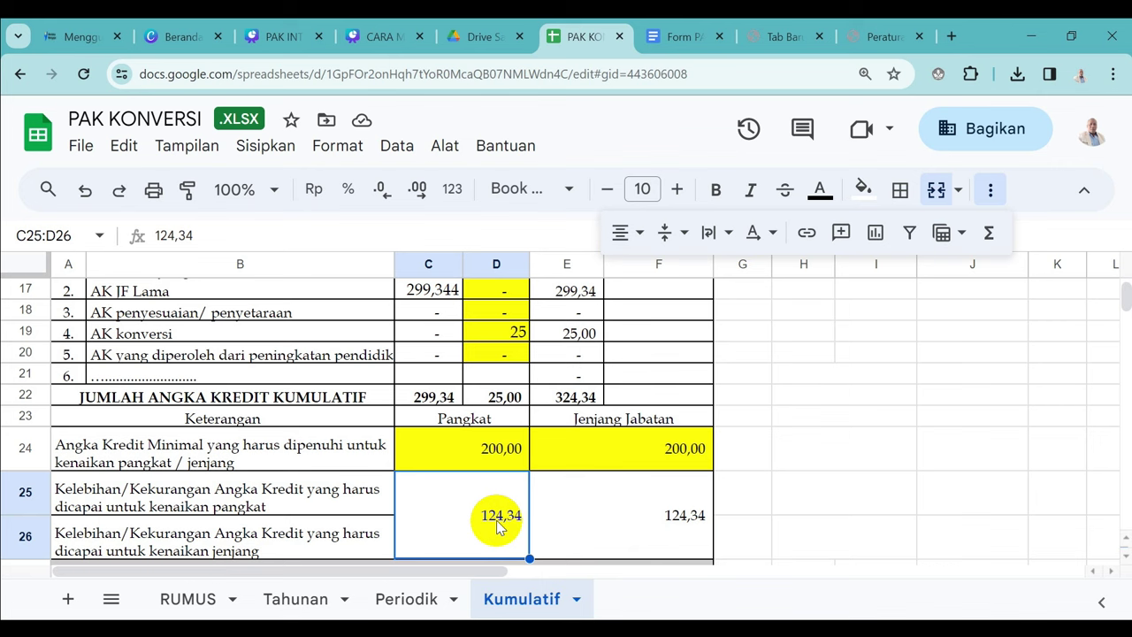
{"action": "left_click", "coordinate": [632, 525]}
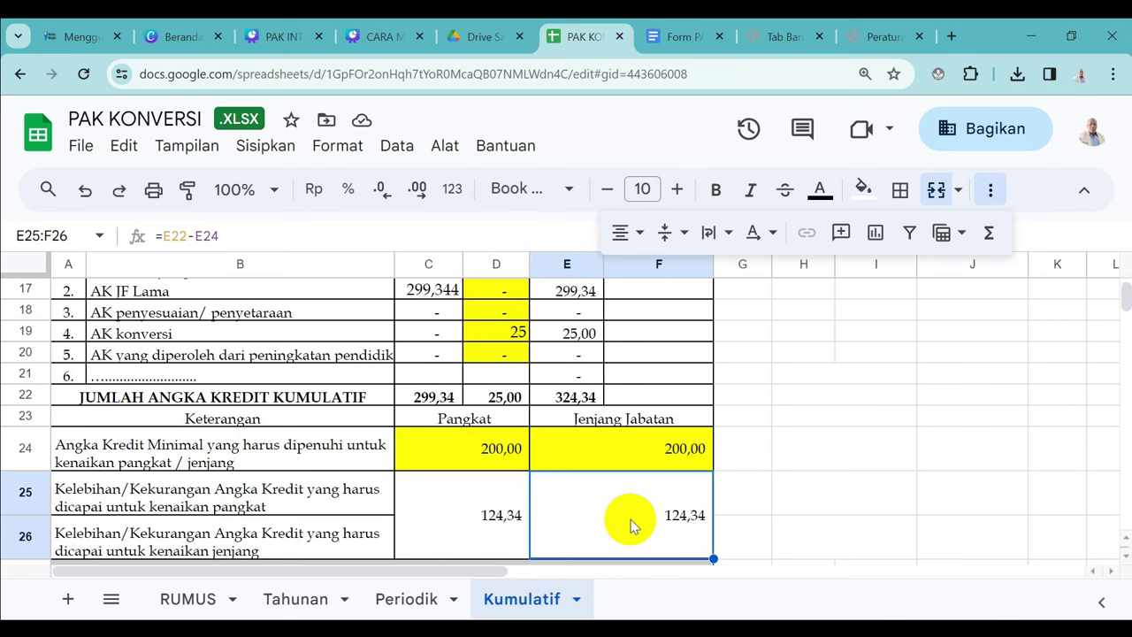
{"action": "left_click", "coordinate": [840, 492]}
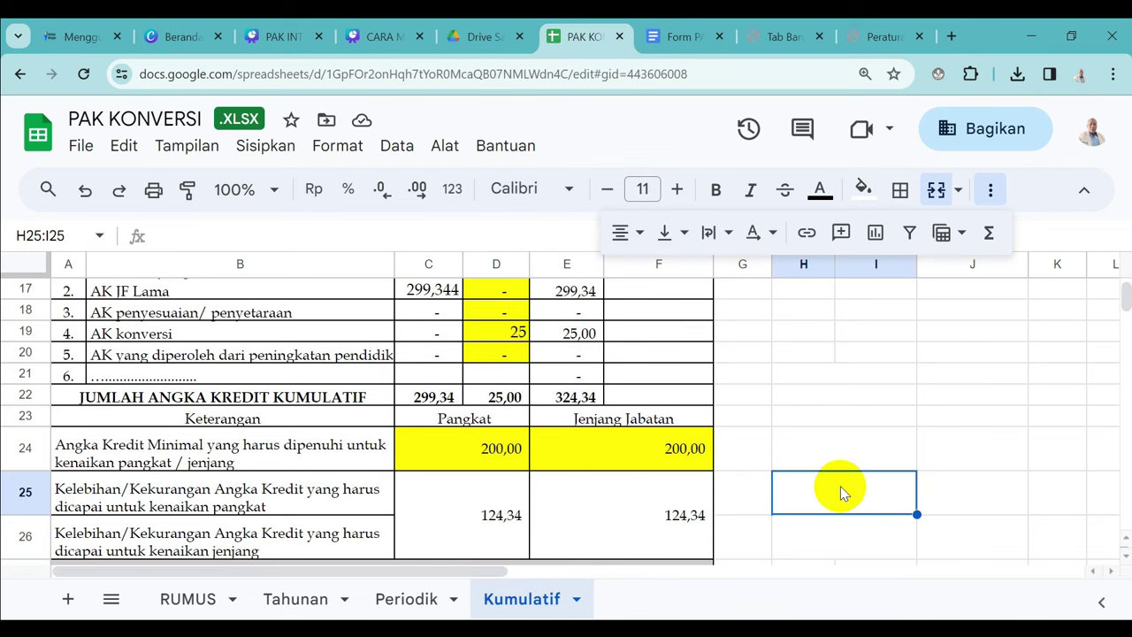